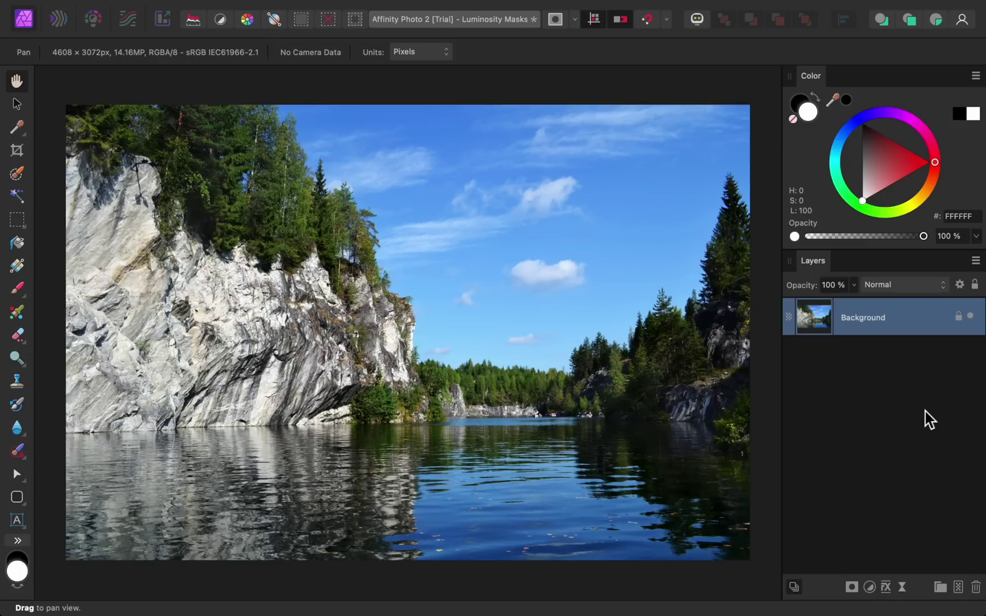
Add a Curves adjustment and bend the curve upward to brighten the lake photo
click(870, 588)
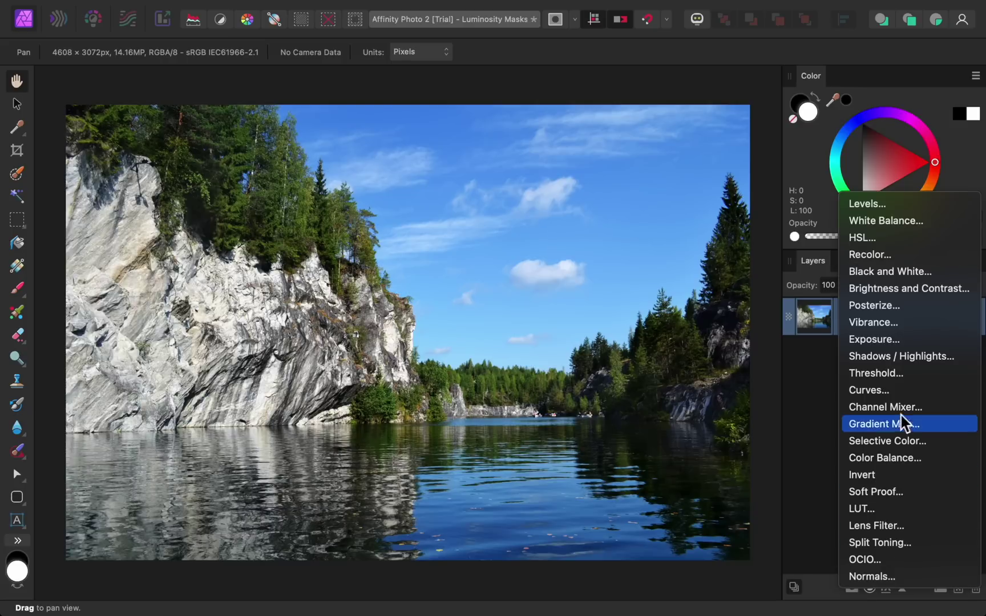
click(900, 394)
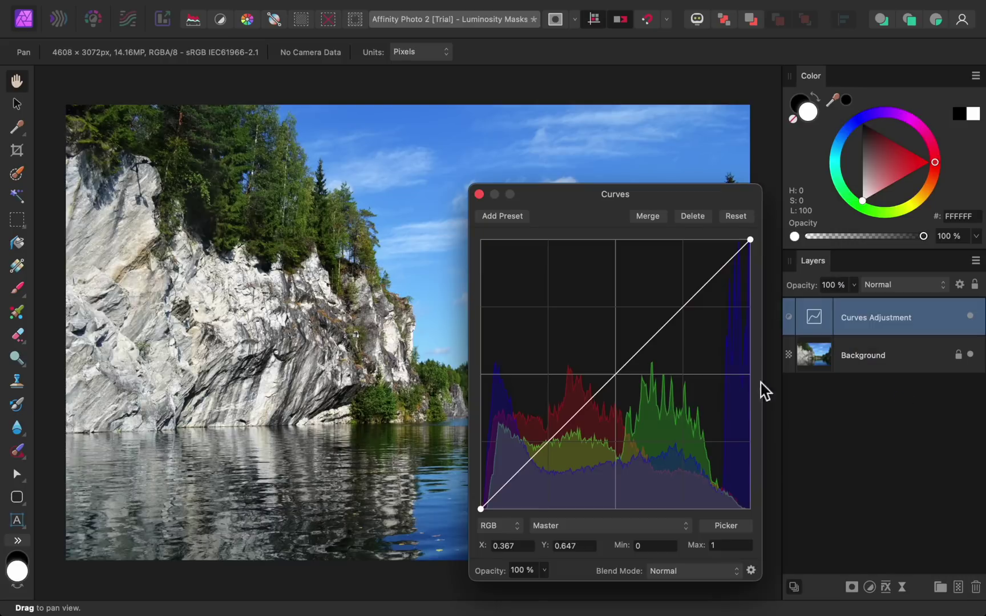
drag(621, 380, 585, 341)
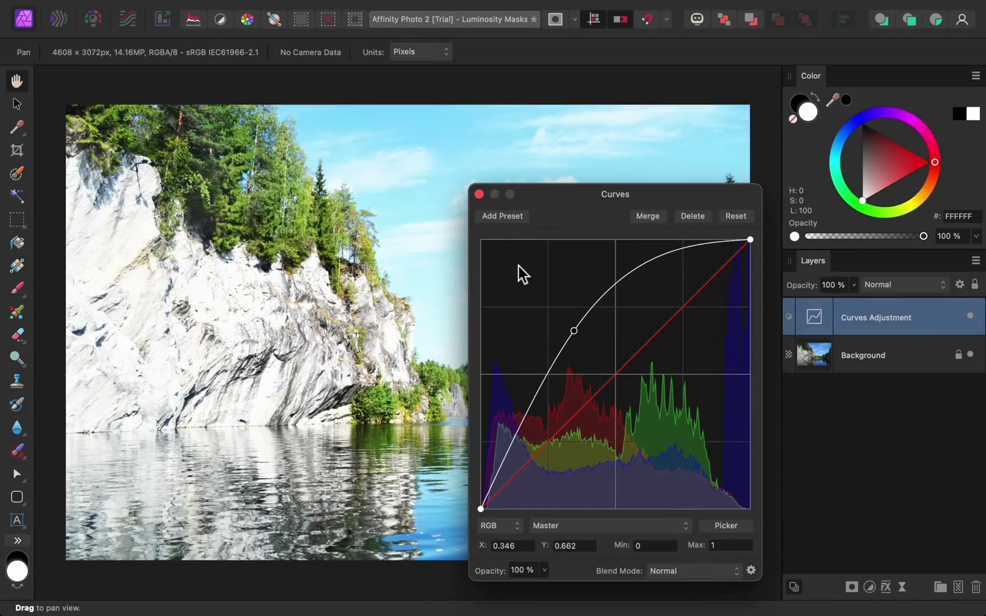
click(479, 194)
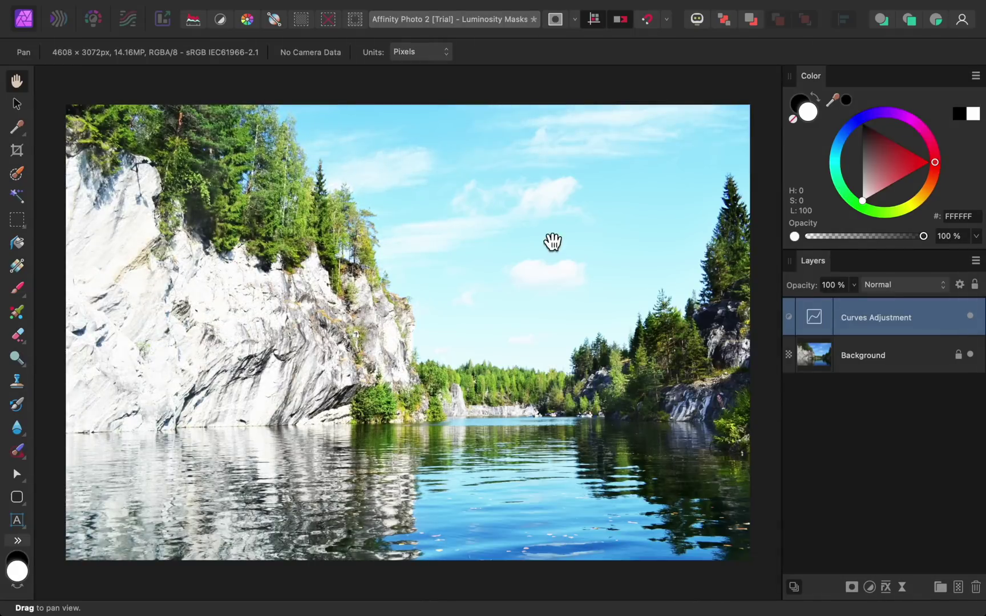
Give the Curves a Luminosity Range Mask whose map favours dark tones over highlights
click(854, 588)
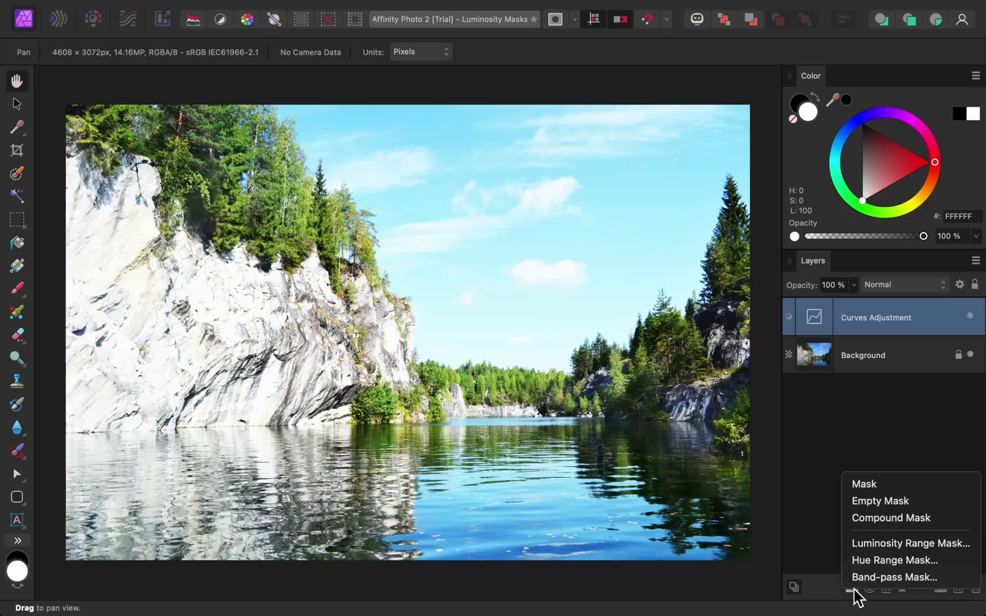
click(851, 545)
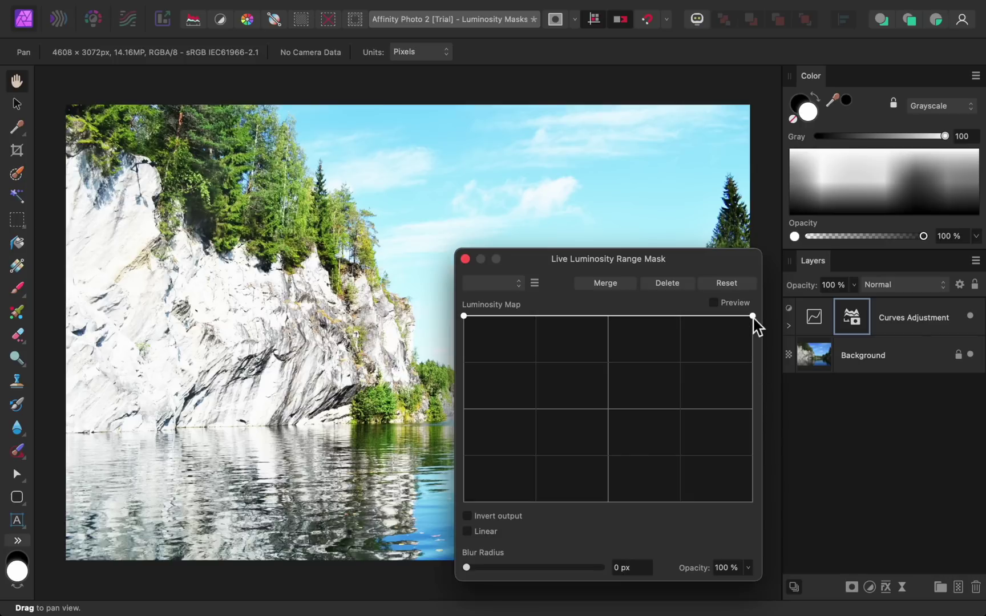
drag(753, 317, 772, 514)
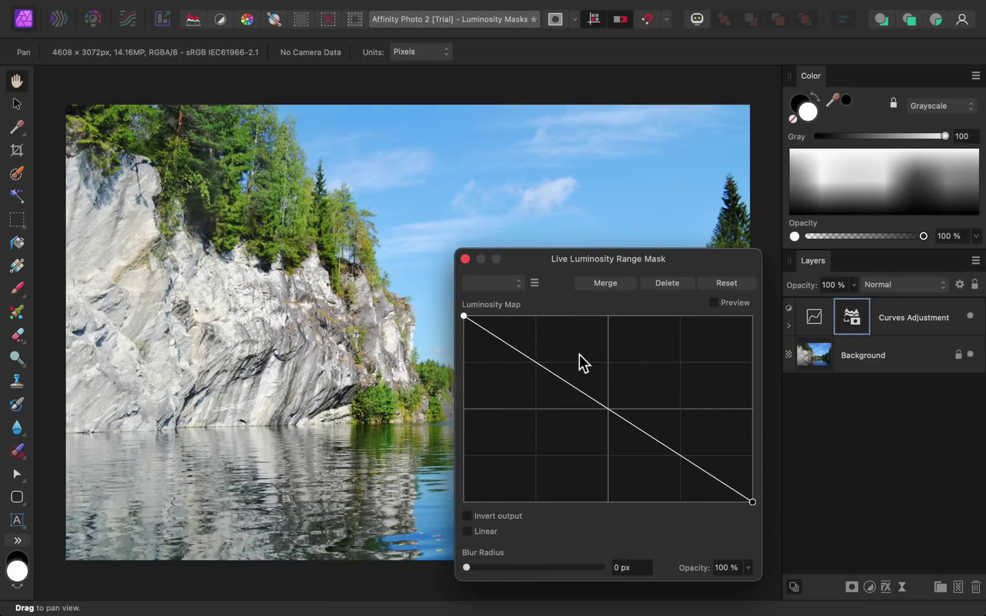
click(465, 258)
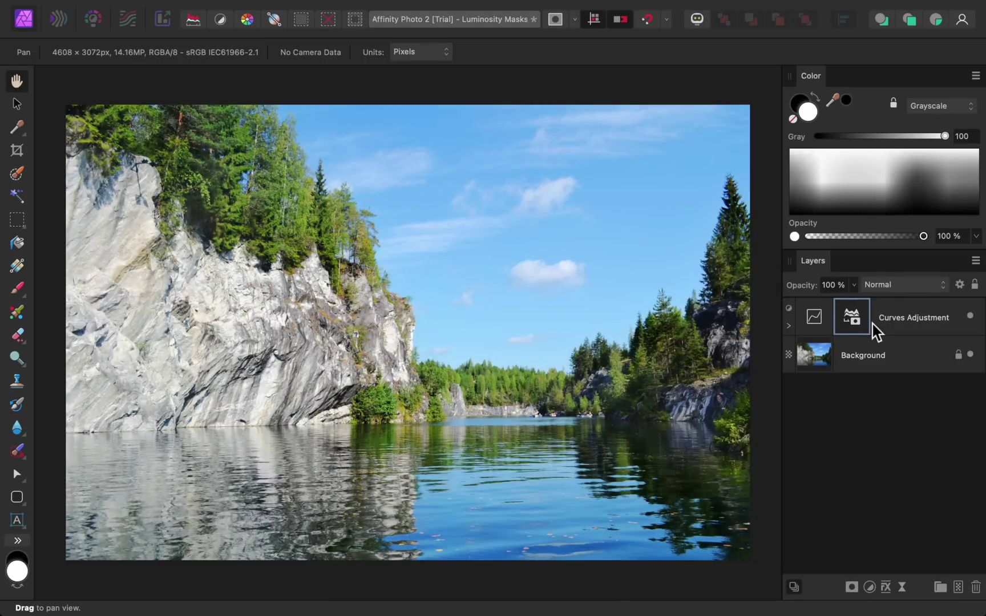
Toggle the Curves layer, then its nested luminosity mask, off and on to compare before and after
click(972, 318)
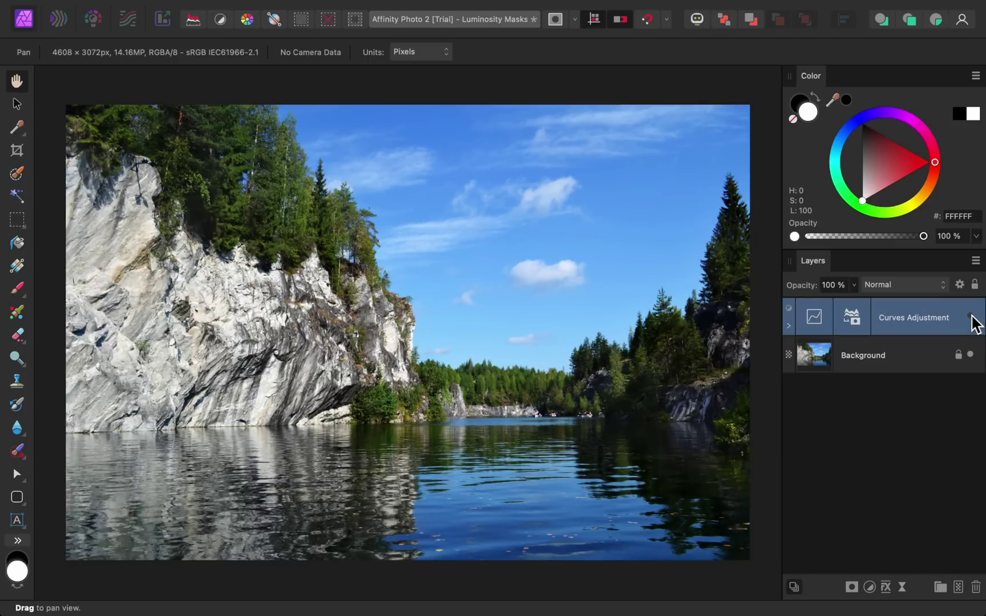
click(971, 318)
click(971, 318)
click(972, 317)
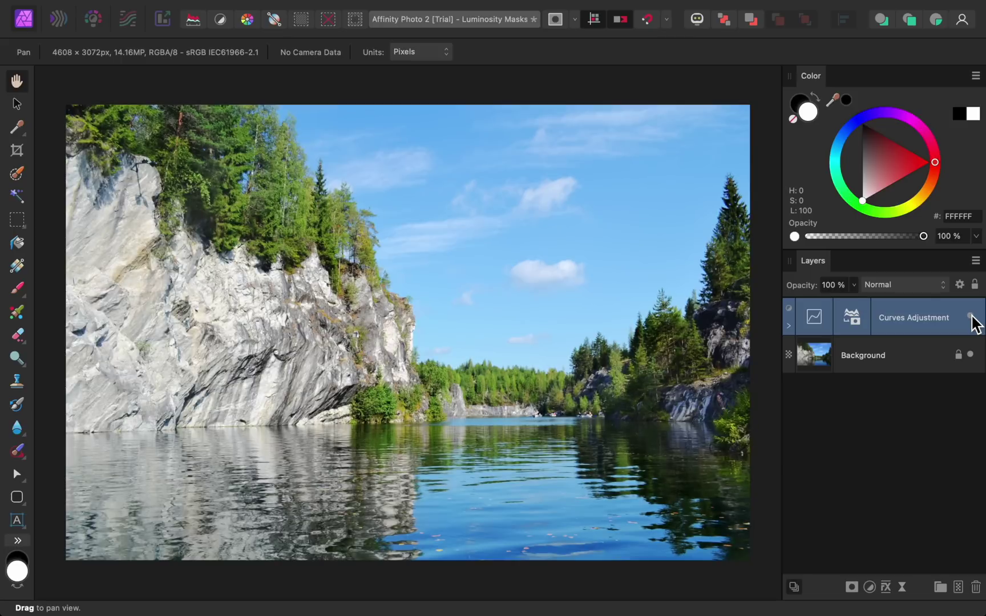
click(788, 327)
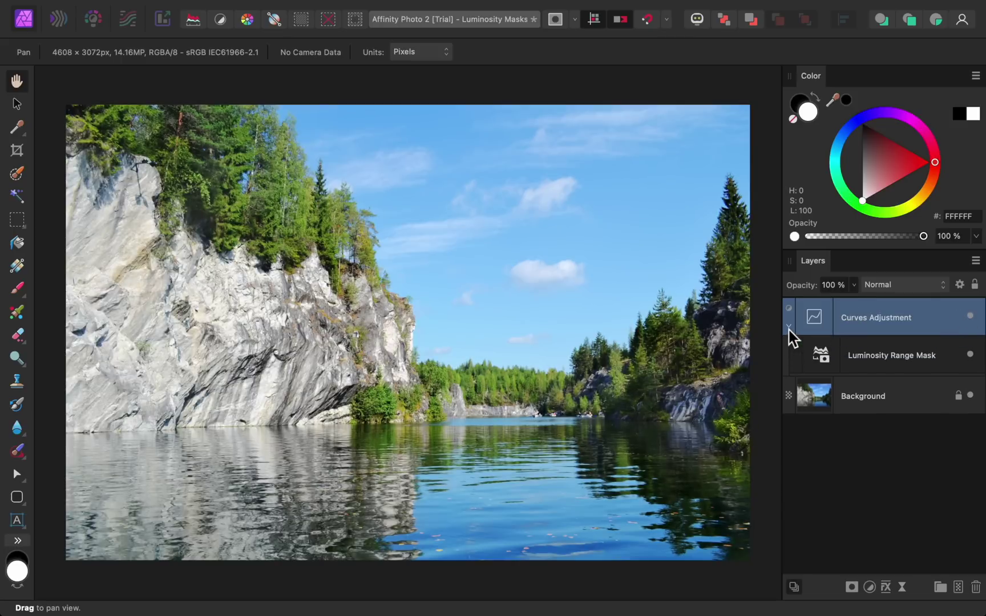
click(970, 354)
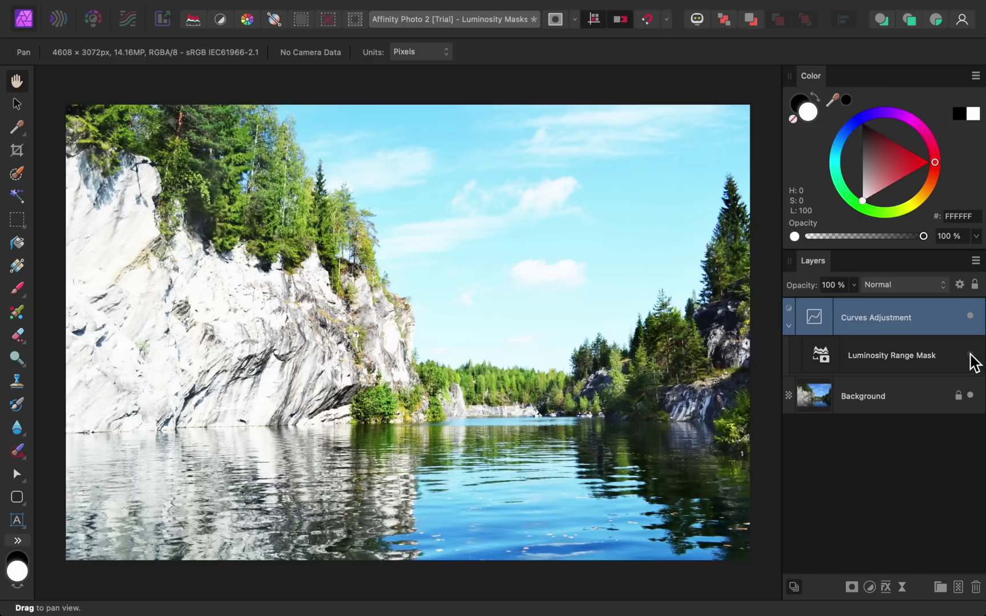
click(970, 355)
click(970, 354)
click(970, 354)
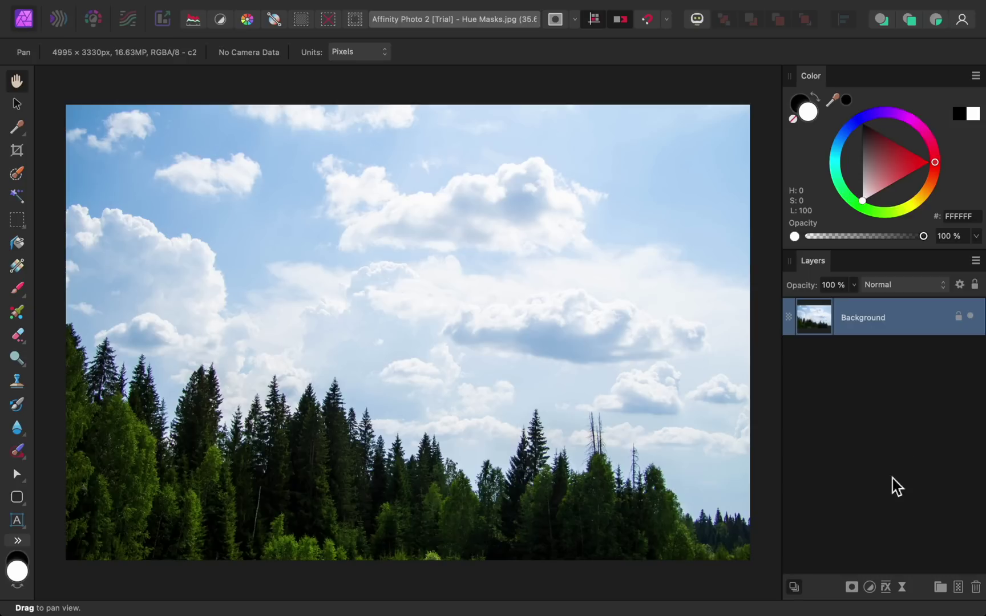
Add a Curves adjustment to the forest photo with a midpoint dragged up-left for strong brightening
click(869, 587)
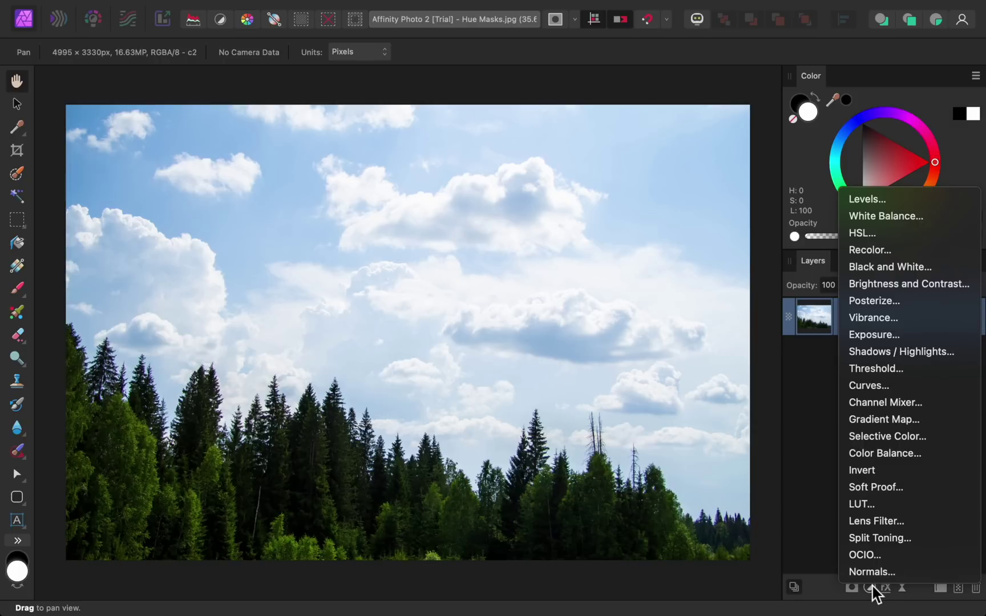
click(894, 392)
click(614, 374)
drag(614, 373, 574, 331)
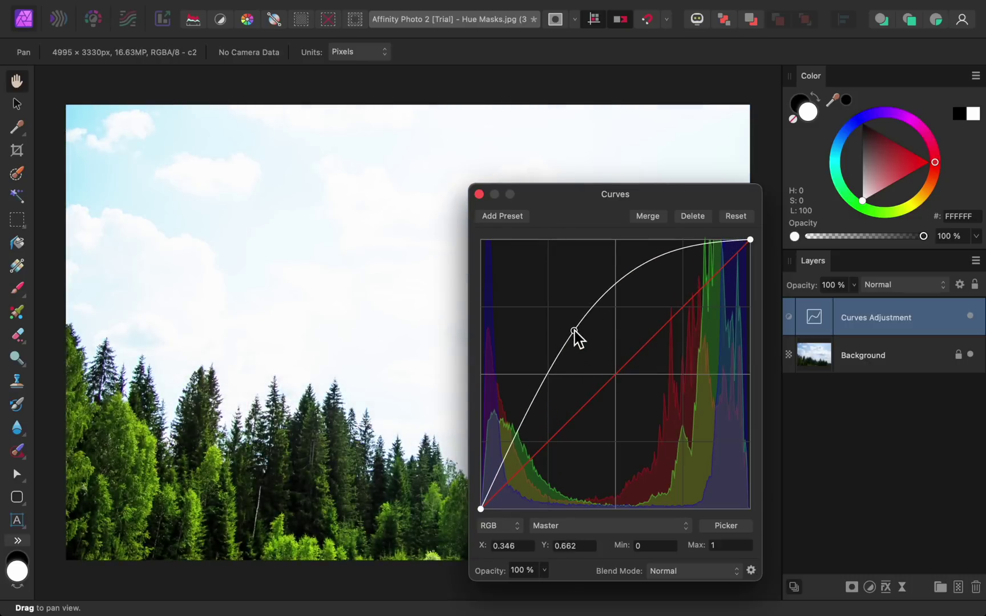
click(479, 194)
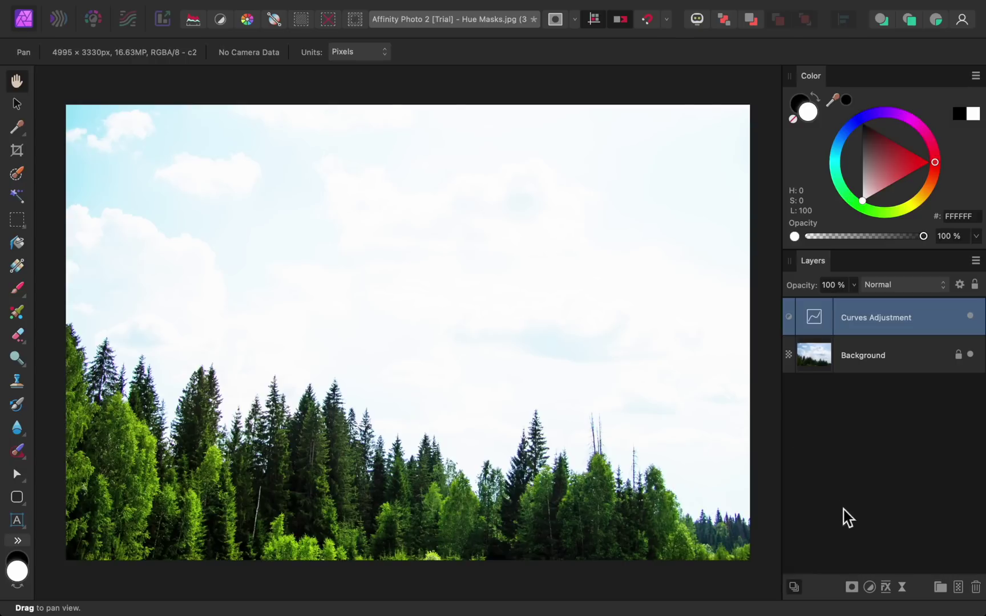
click(851, 587)
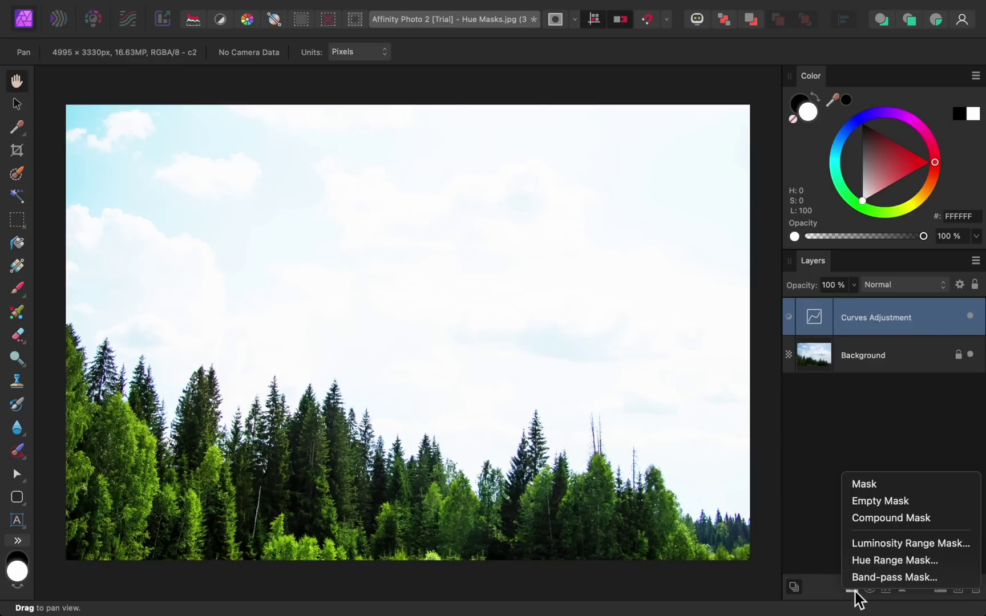
Attach a Hue Range Mask to the Curves with its hue segment shifted around the greens
click(850, 561)
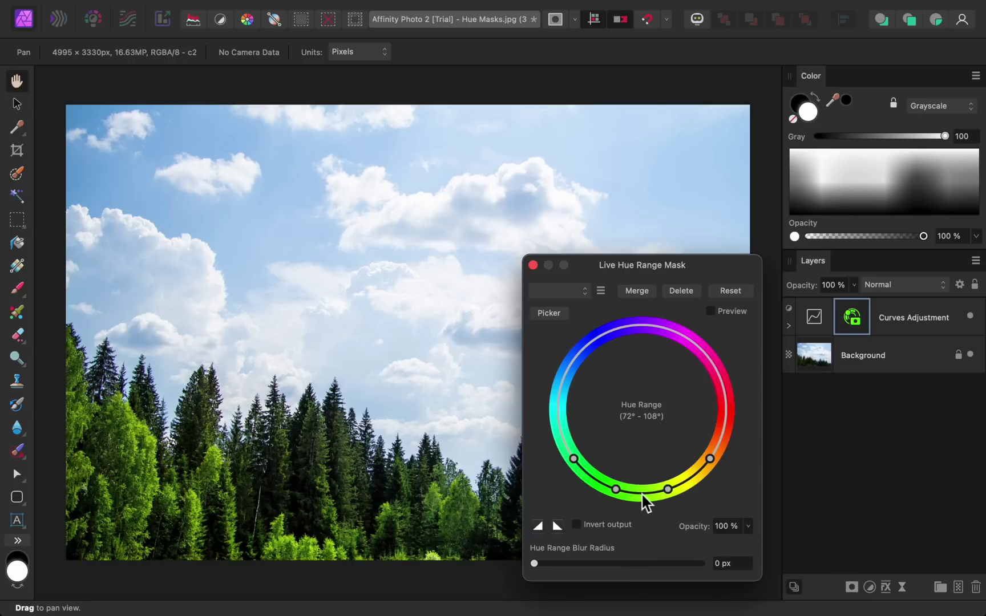
mouse_move(644, 502)
mouse_down()
mouse_move(615, 499)
mouse_move(570, 469)
mouse_move(552, 407)
mouse_move(577, 355)
mouse_move(566, 438)
mouse_move(593, 479)
mouse_move(627, 494)
mouse_up()
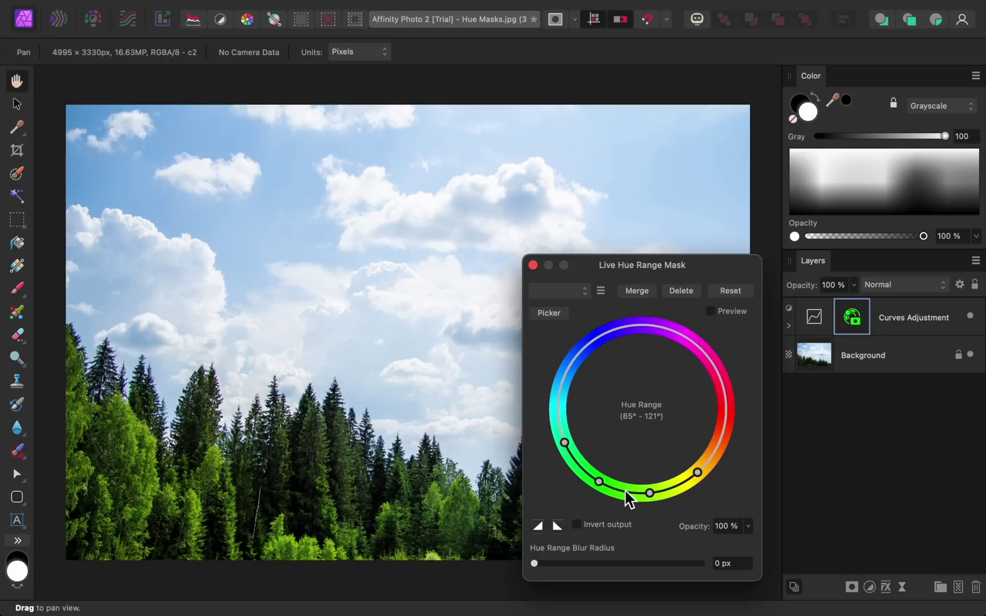
click(533, 265)
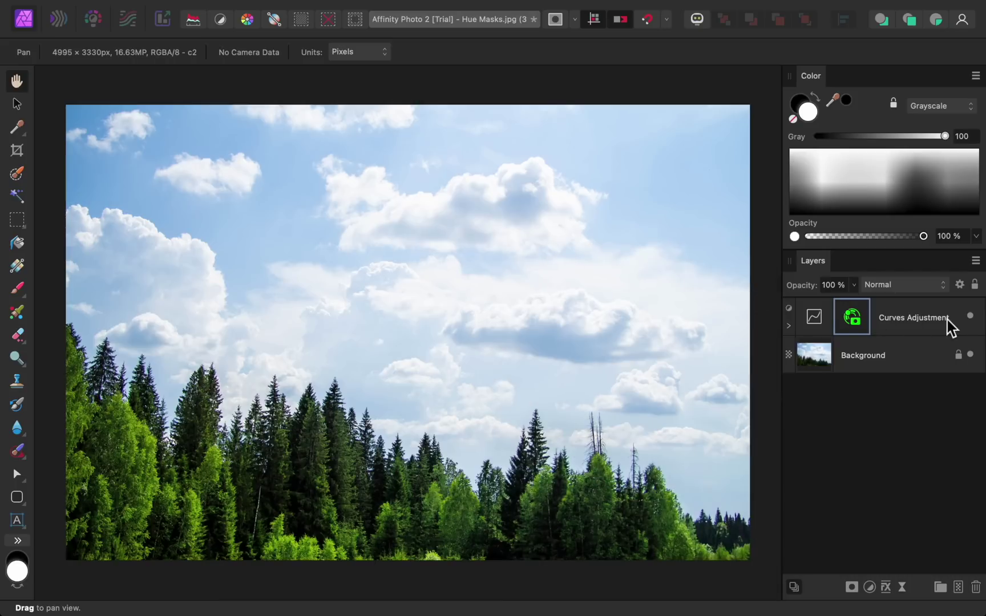
Toggle the Curves layer, then its nested hue mask, off and on to compare
click(970, 317)
click(970, 317)
click(970, 317)
click(971, 317)
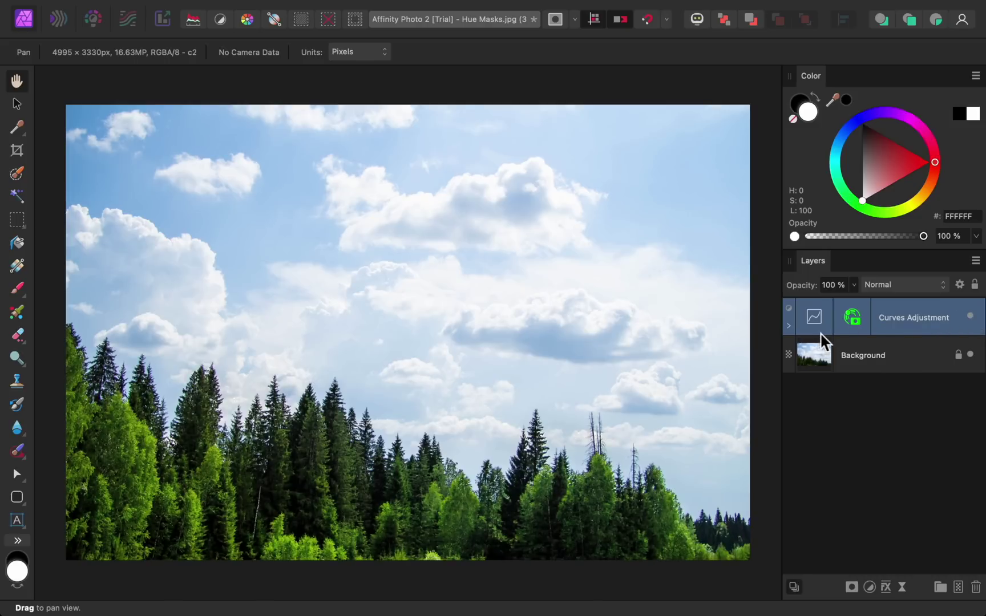
click(789, 326)
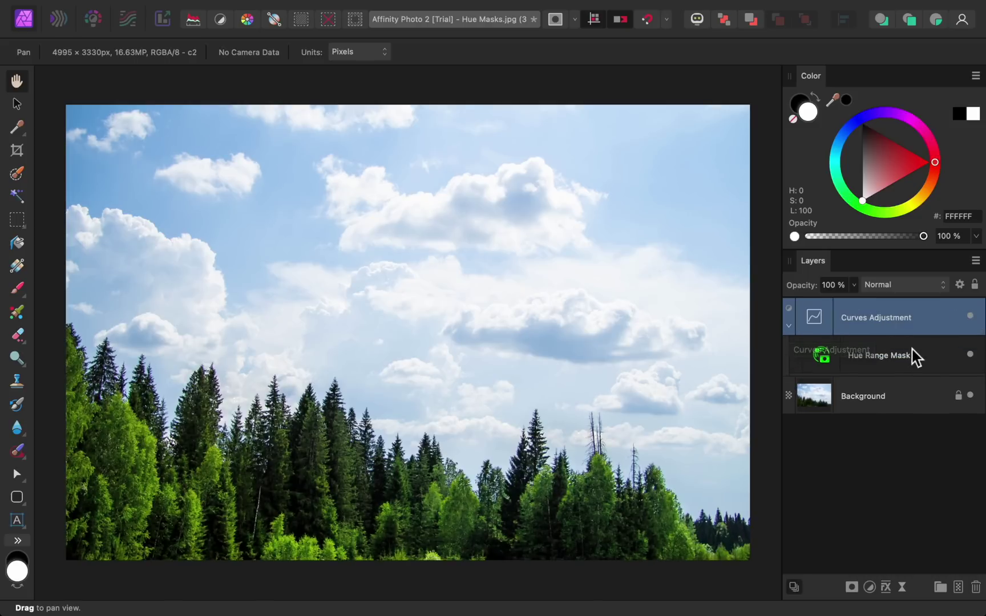
click(970, 354)
click(971, 355)
click(971, 354)
click(971, 355)
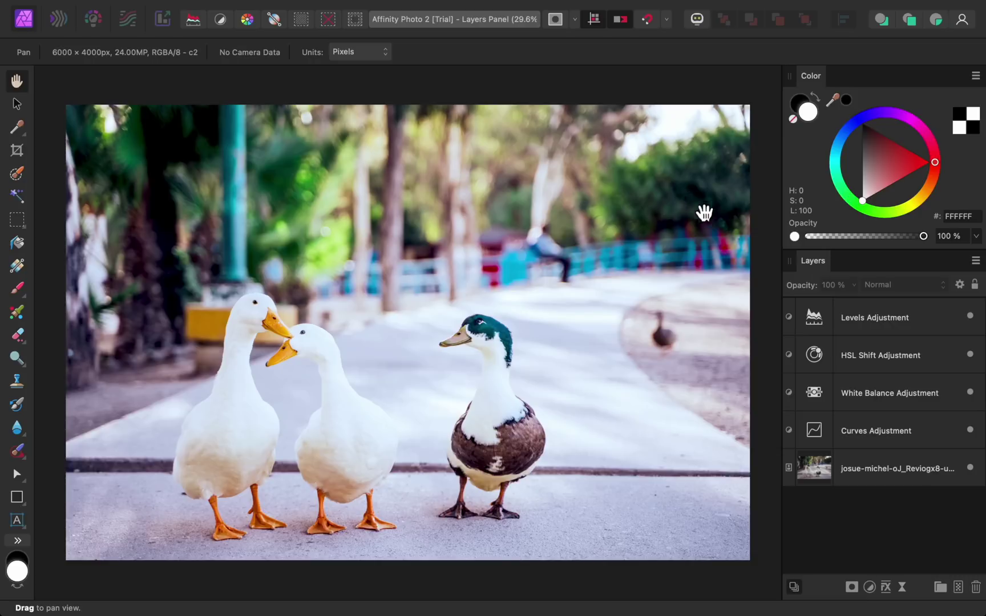
double_click(818, 322)
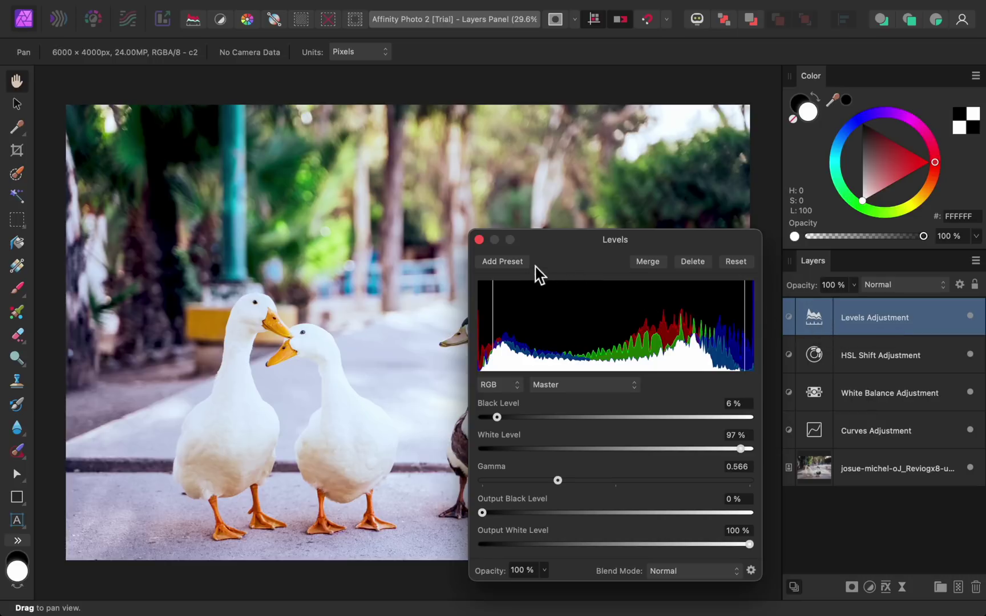
click(479, 239)
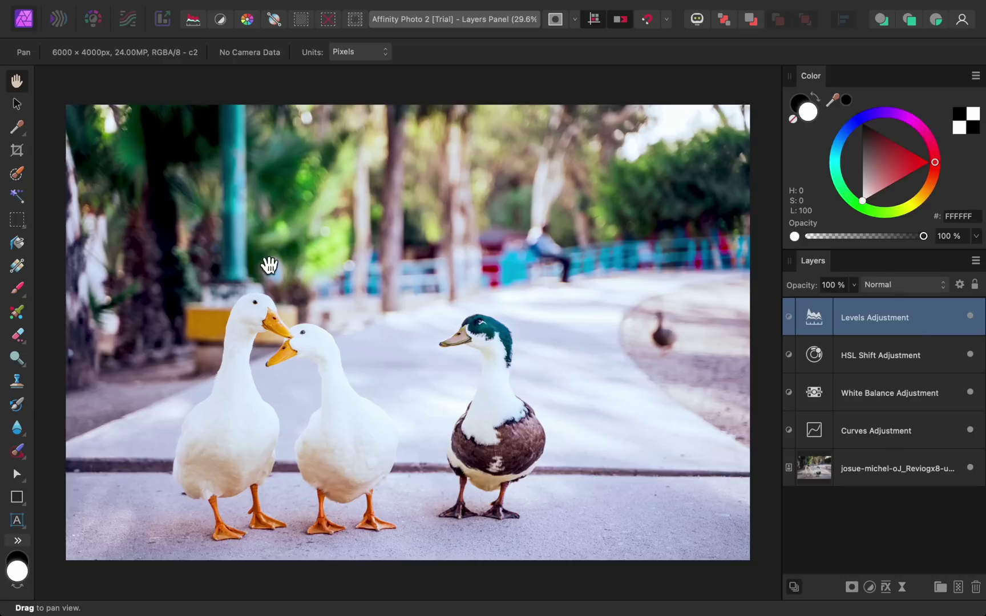
Paint with the Paint Brush across the top of the photo to mask out the Levels effect
click(18, 291)
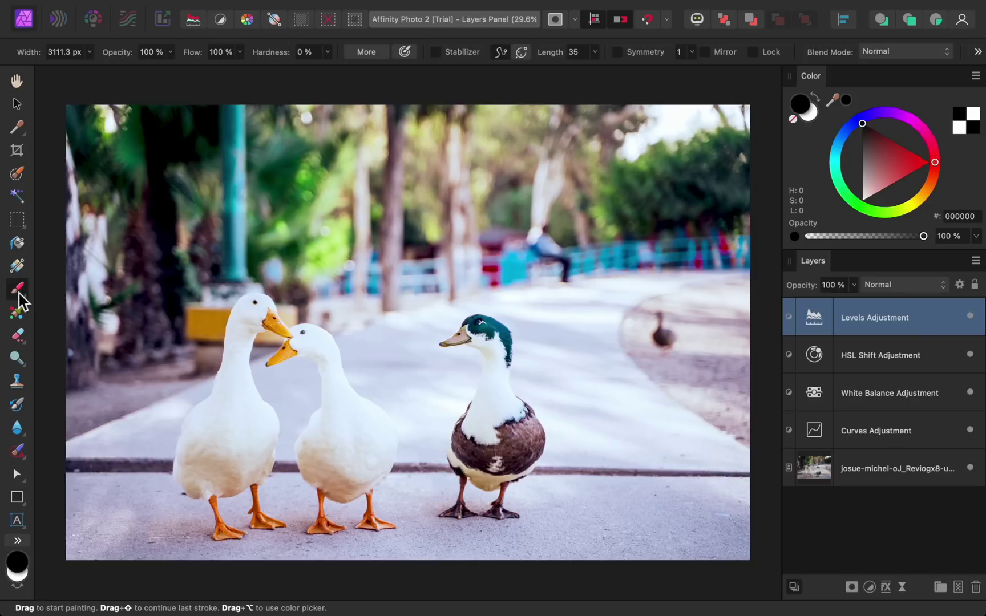
mouse_move(57, 262)
mouse_down()
mouse_move(121, 197)
mouse_move(638, 209)
mouse_up()
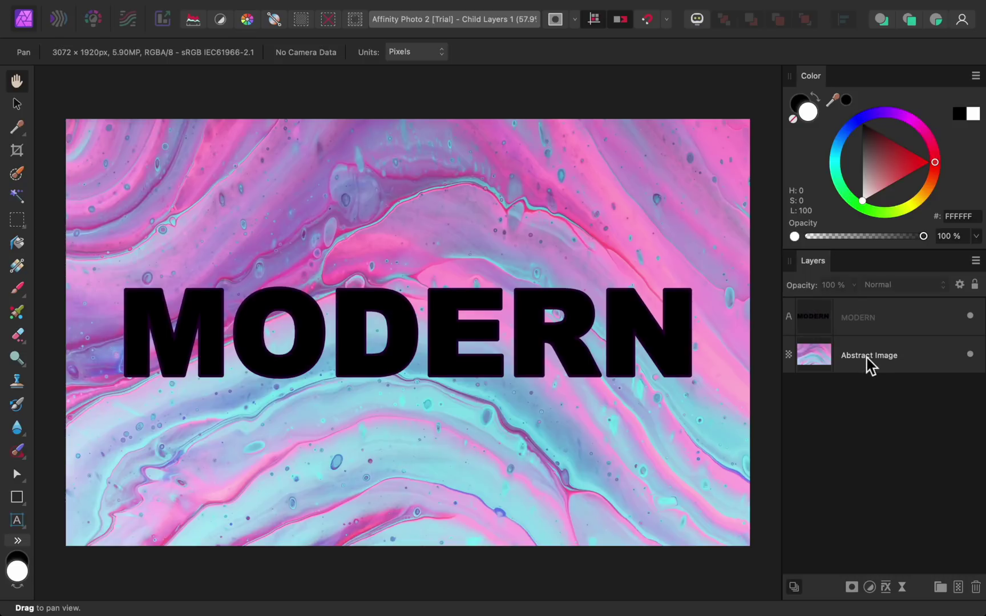
Nest the Abstract Image layer inside the MODERN text layer in the Layers panel
drag(866, 357, 865, 317)
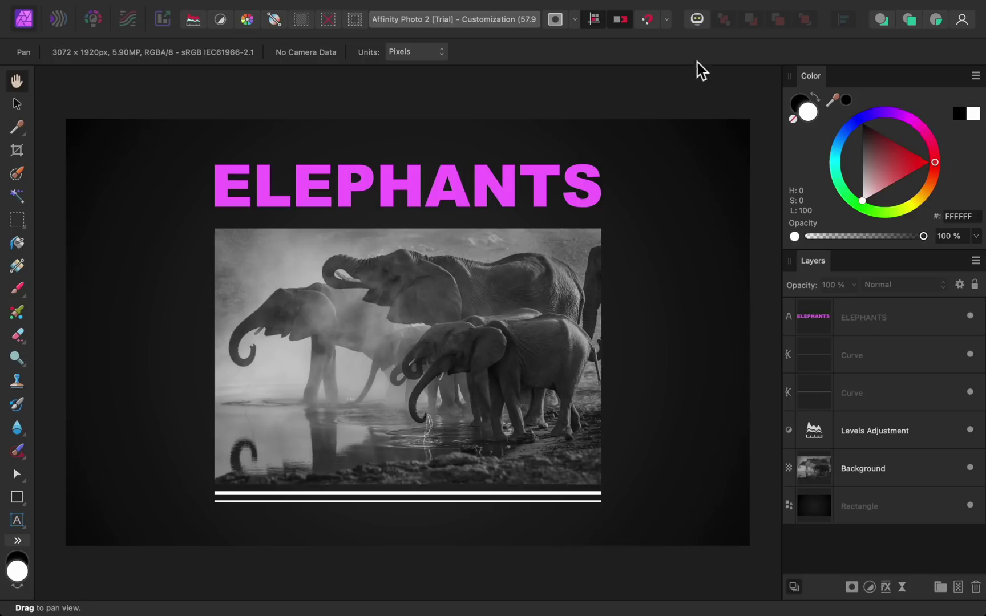
click(704, 26)
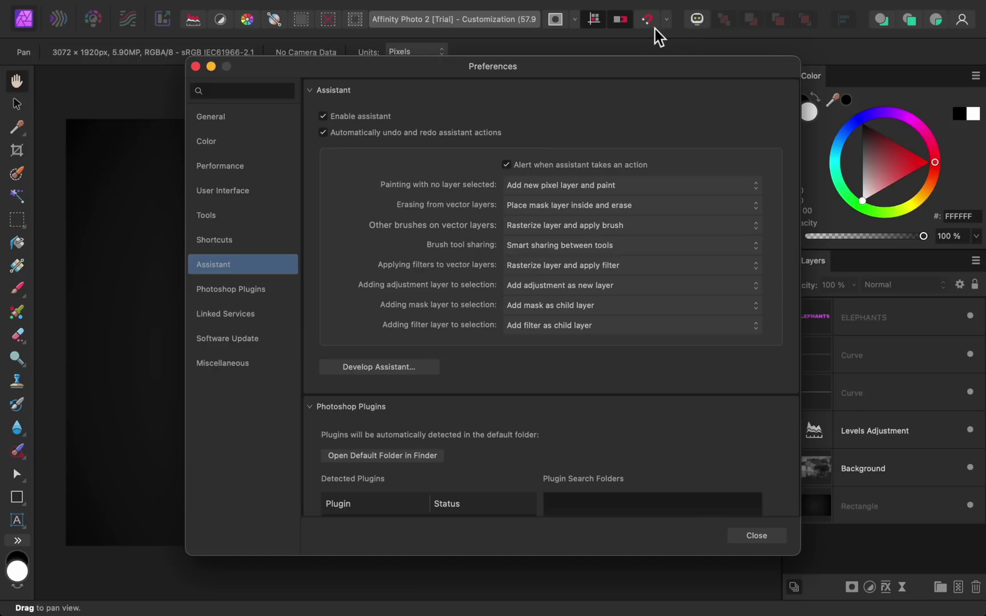
click(195, 67)
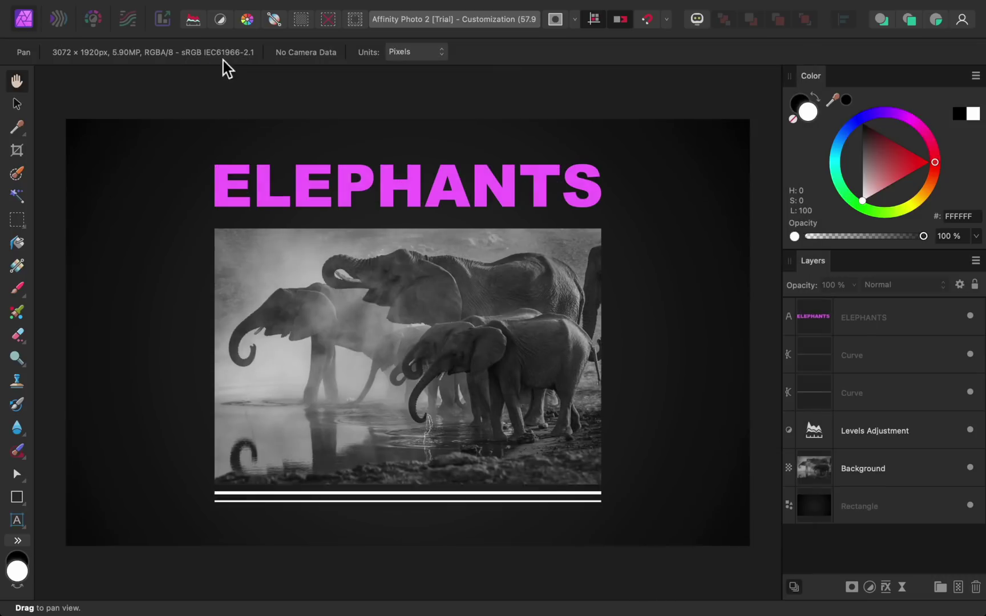
mouse_move(311, 3)
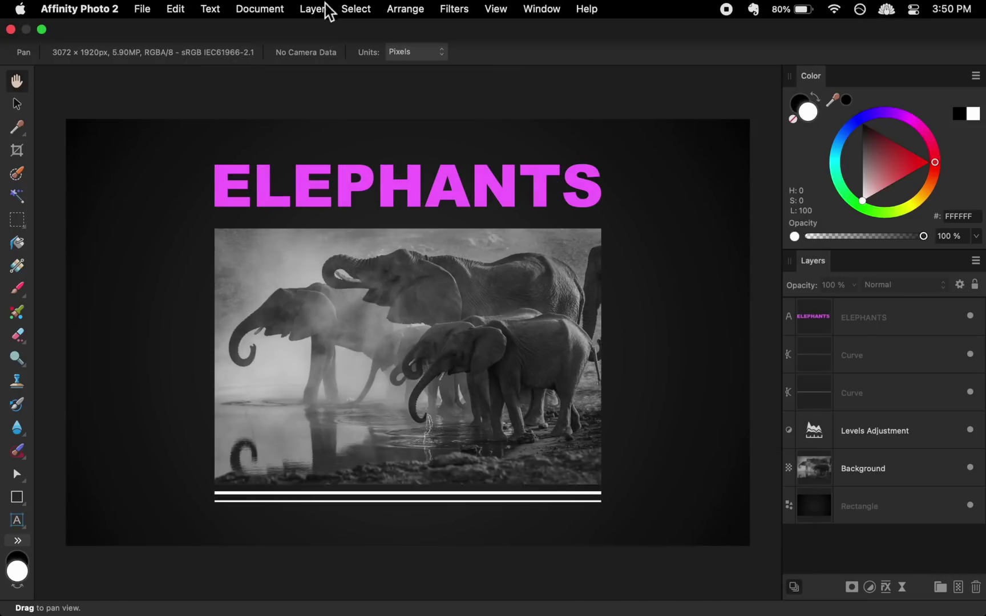
click(495, 15)
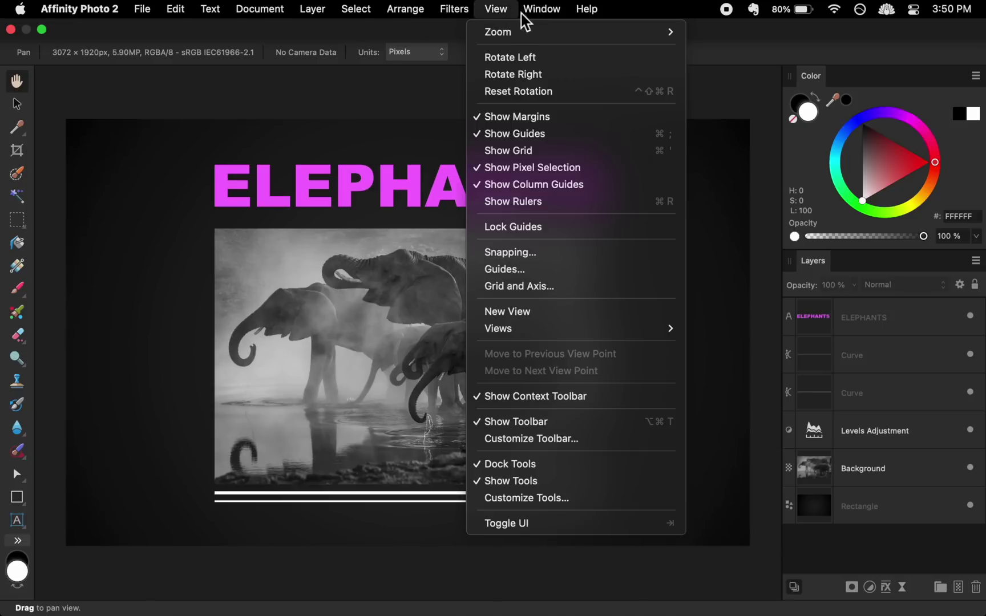
mouse_move(523, 13)
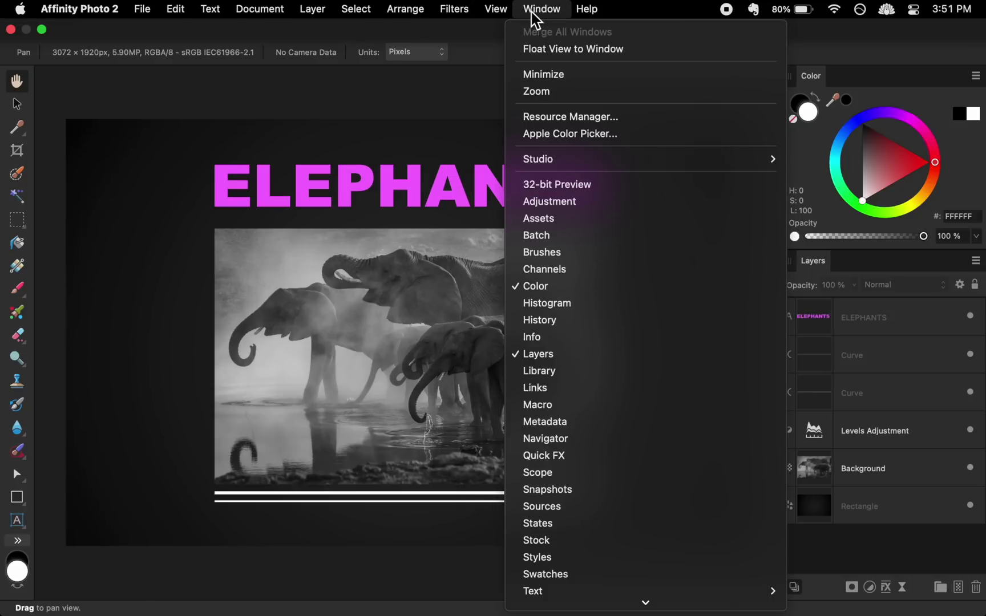
click(583, 303)
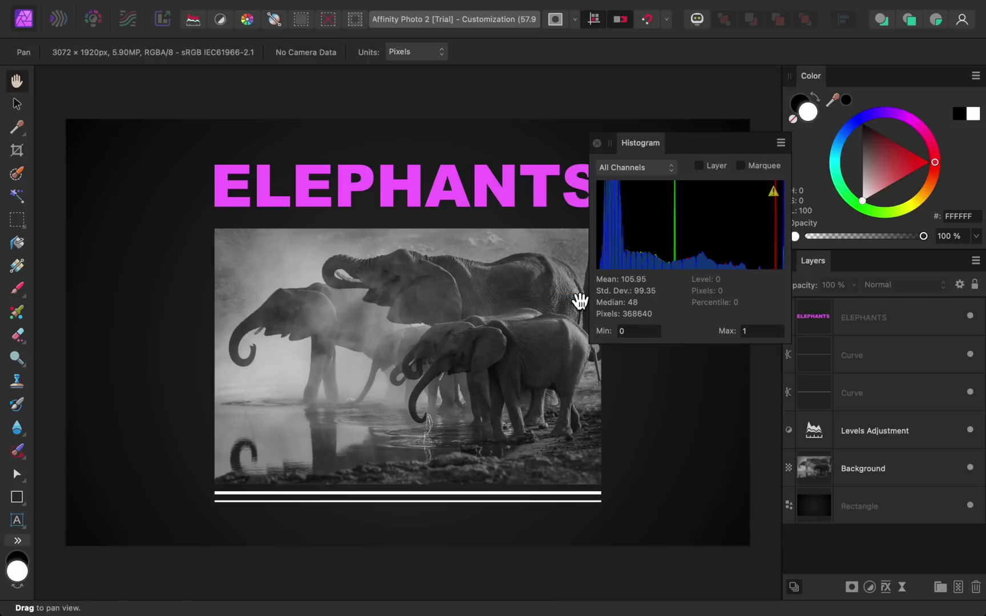
click(597, 144)
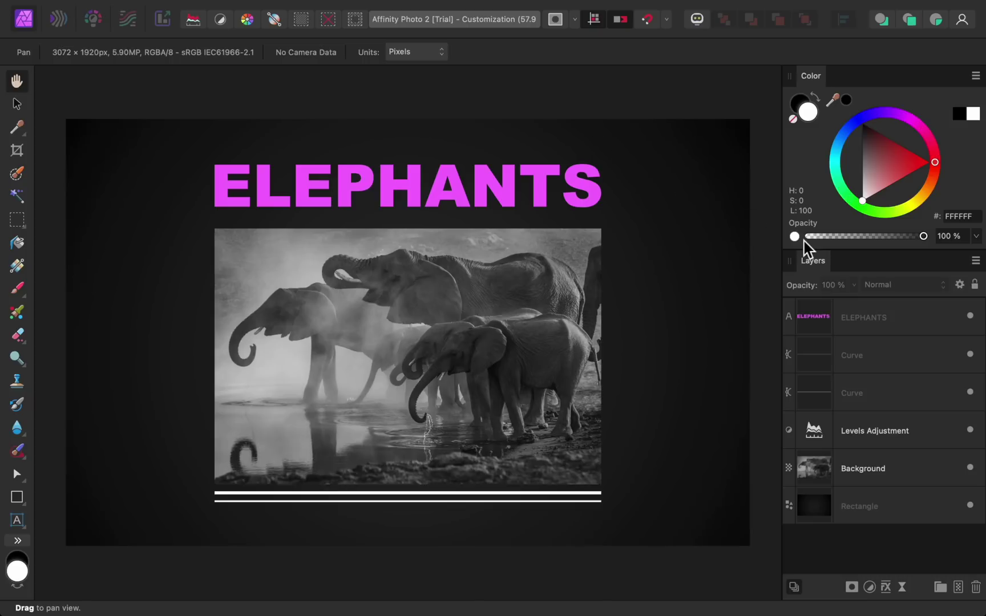
Switch layer thumbnails to Checkerboard Background, then turn the checkerboard off again
click(975, 262)
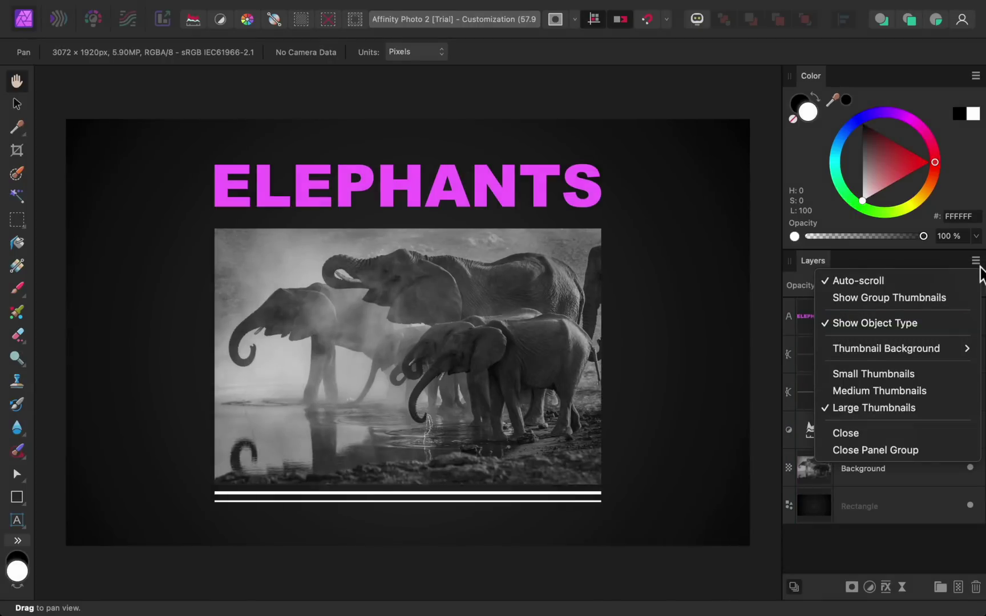
mouse_move(962, 349)
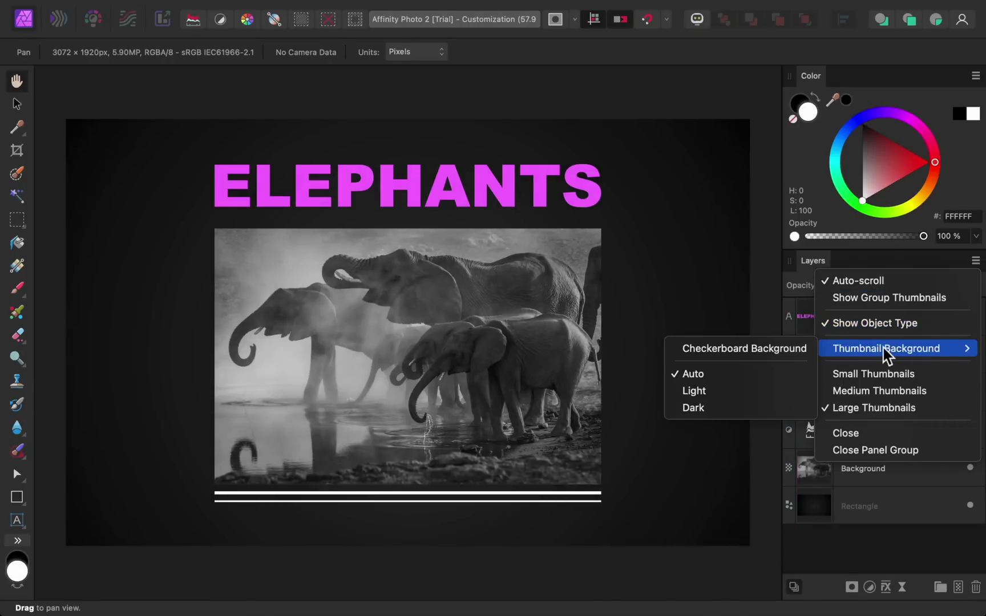
click(810, 349)
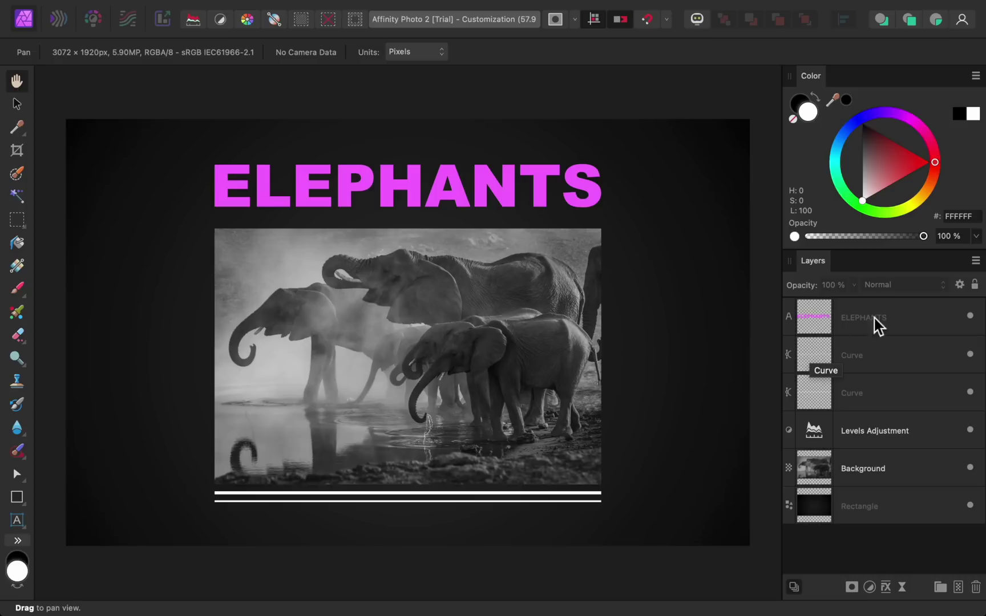
click(976, 261)
mouse_move(958, 349)
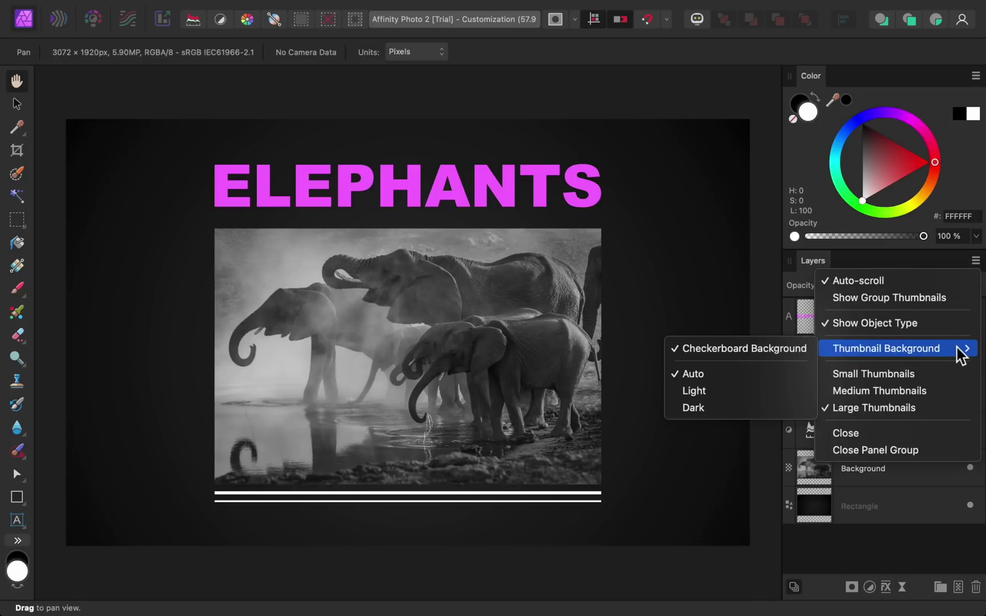
click(810, 349)
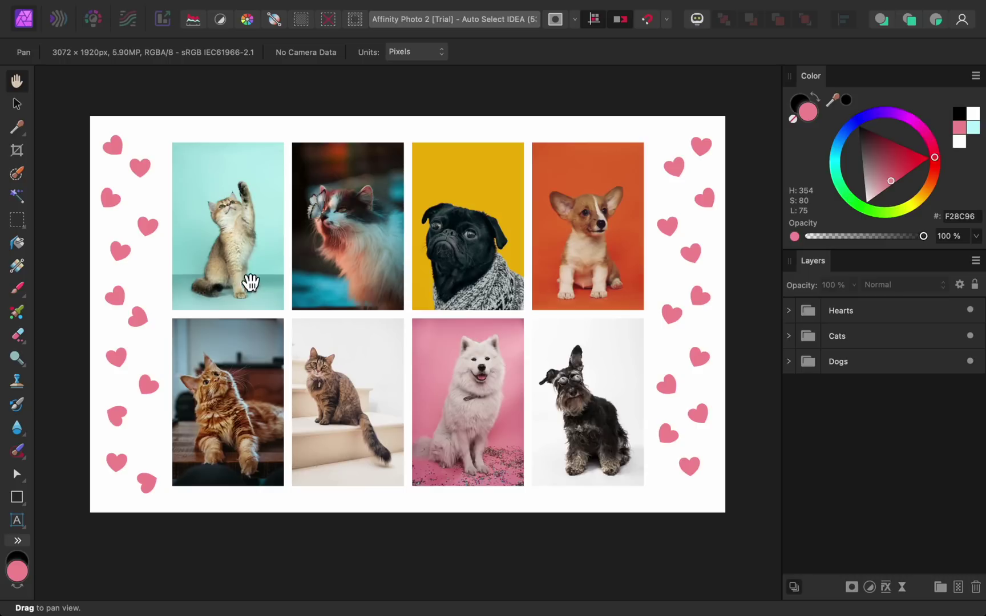
With the Move Tool, set Auto-select to Layers, select a heart and Cat 2, then reset to On
click(17, 104)
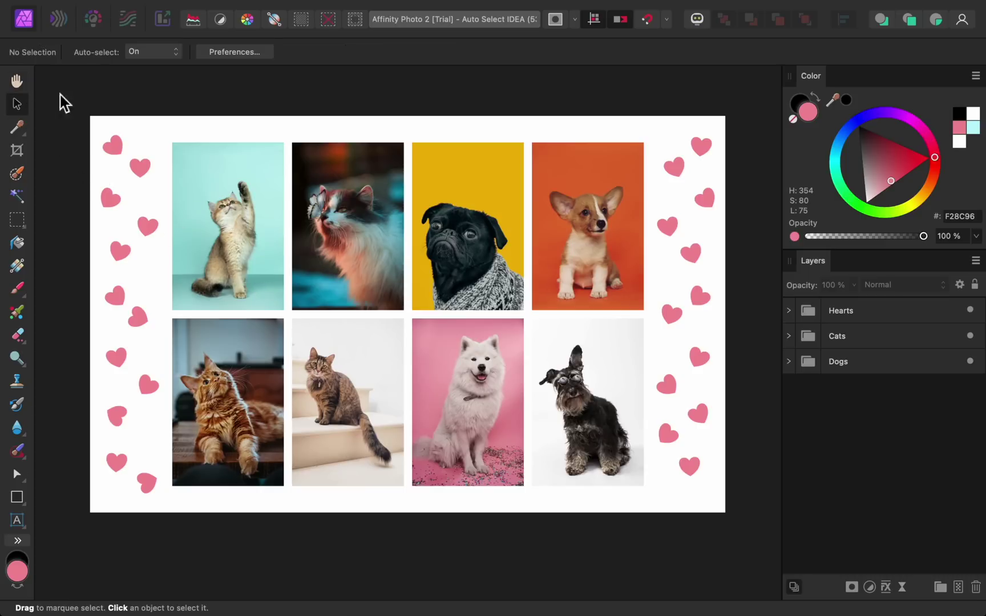
click(154, 53)
click(140, 166)
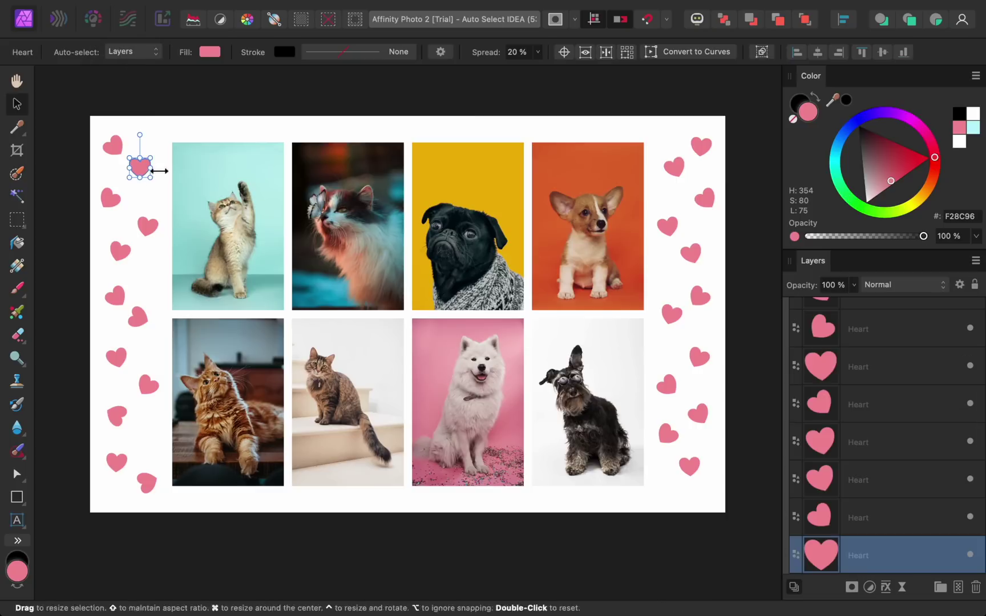
click(303, 170)
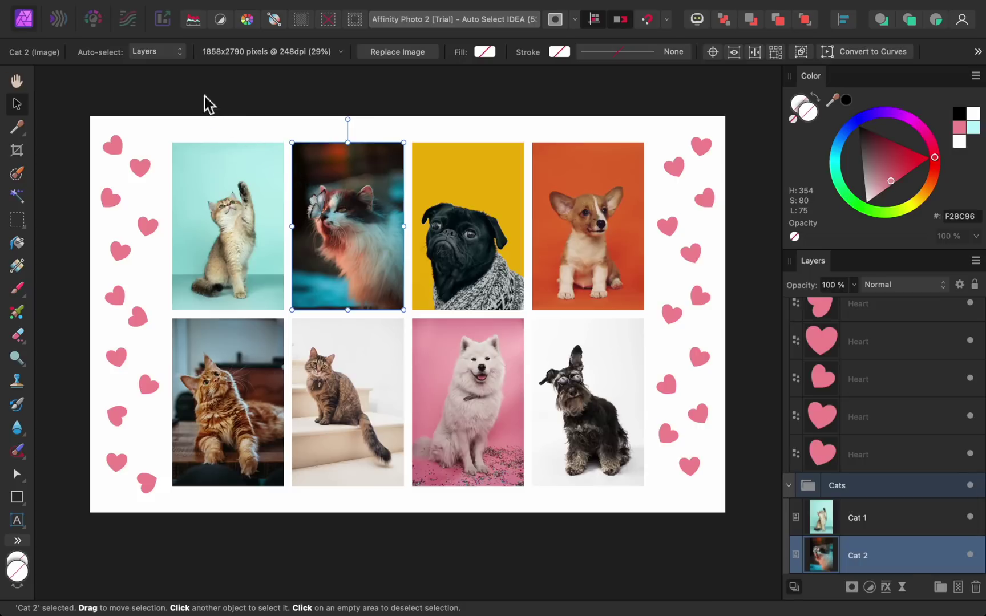
click(169, 54)
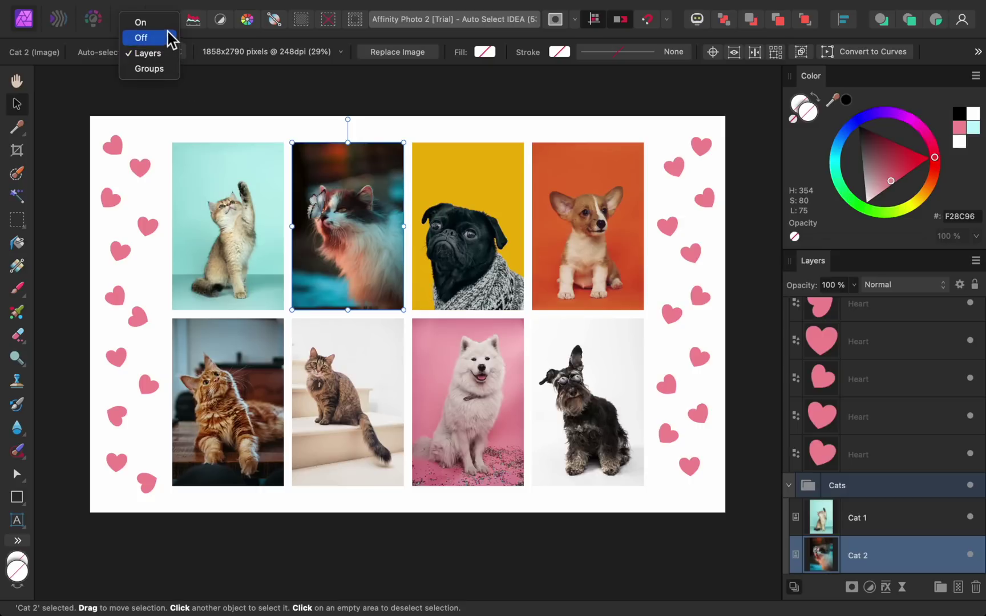
click(165, 26)
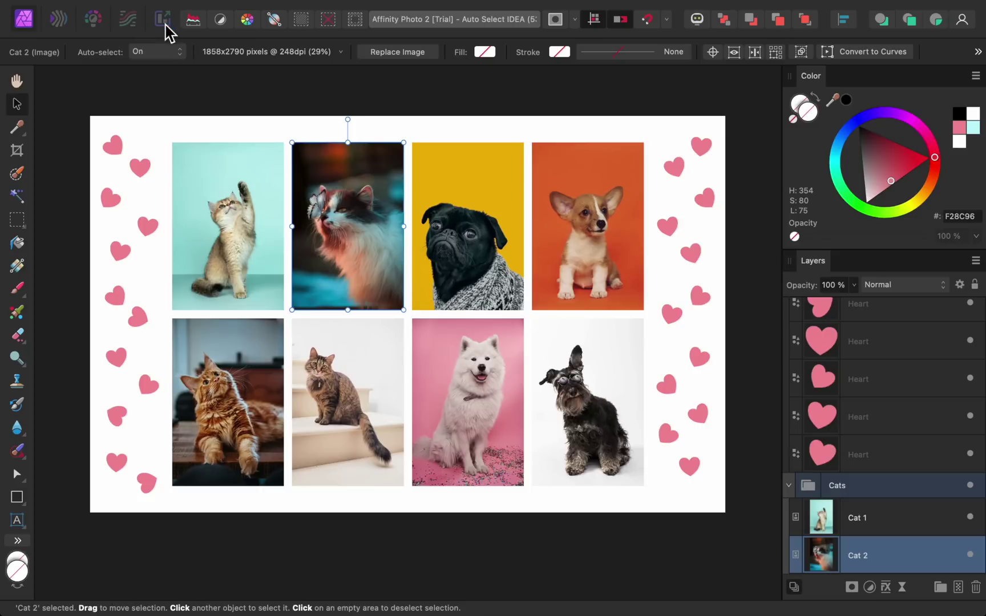
Collapse the Cats and Hearts groups, deselect Cat 2, and enable Show Group Thumbnails
click(788, 485)
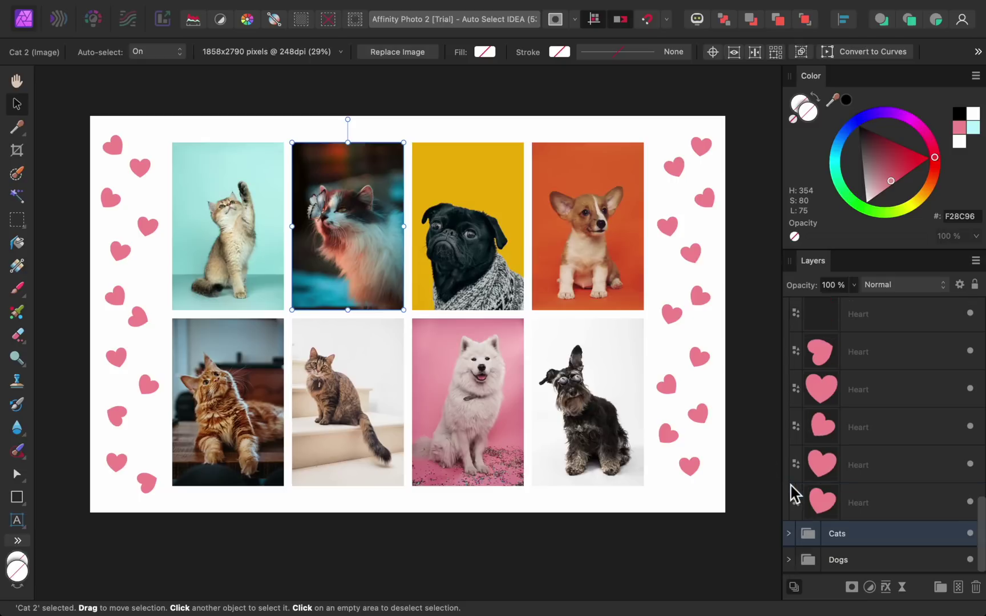
scroll(796, 495, up, 10)
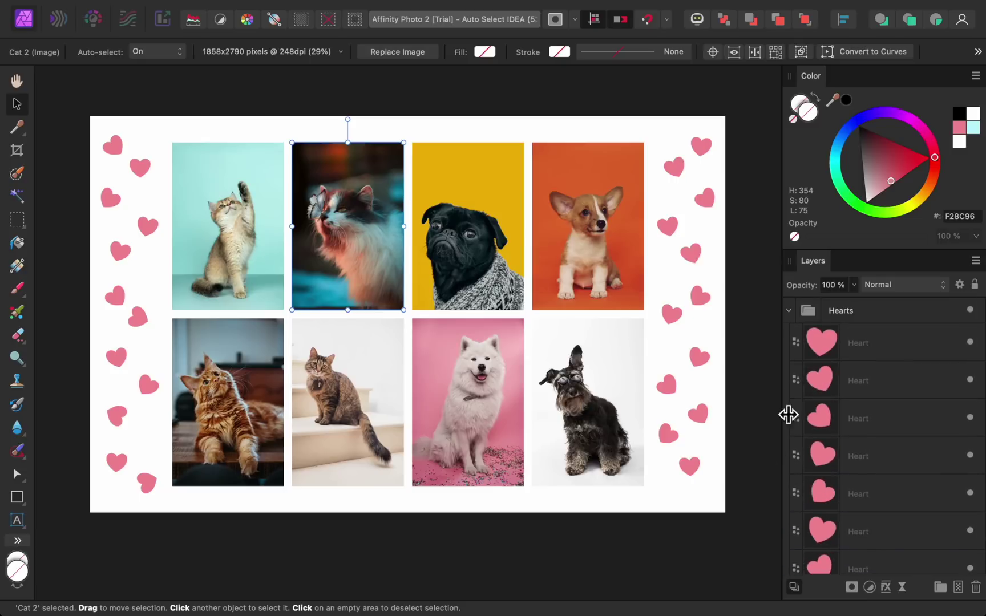
click(788, 311)
click(758, 341)
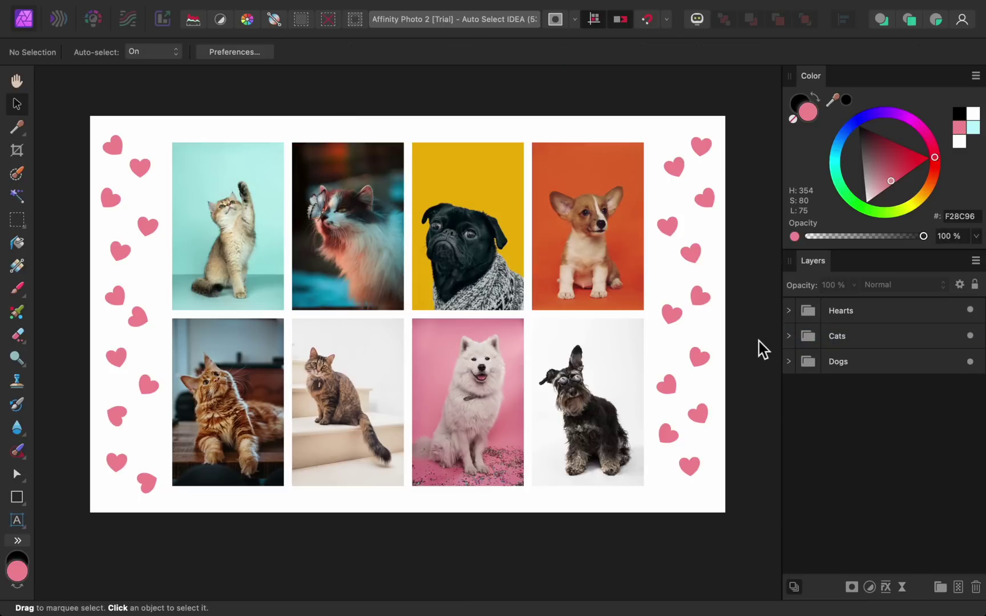
click(975, 260)
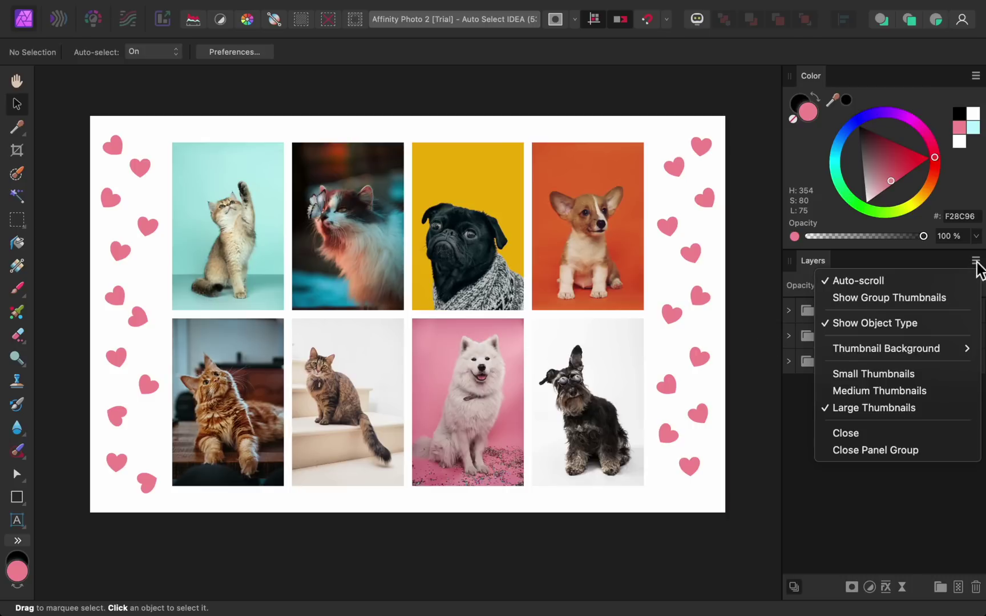
click(968, 298)
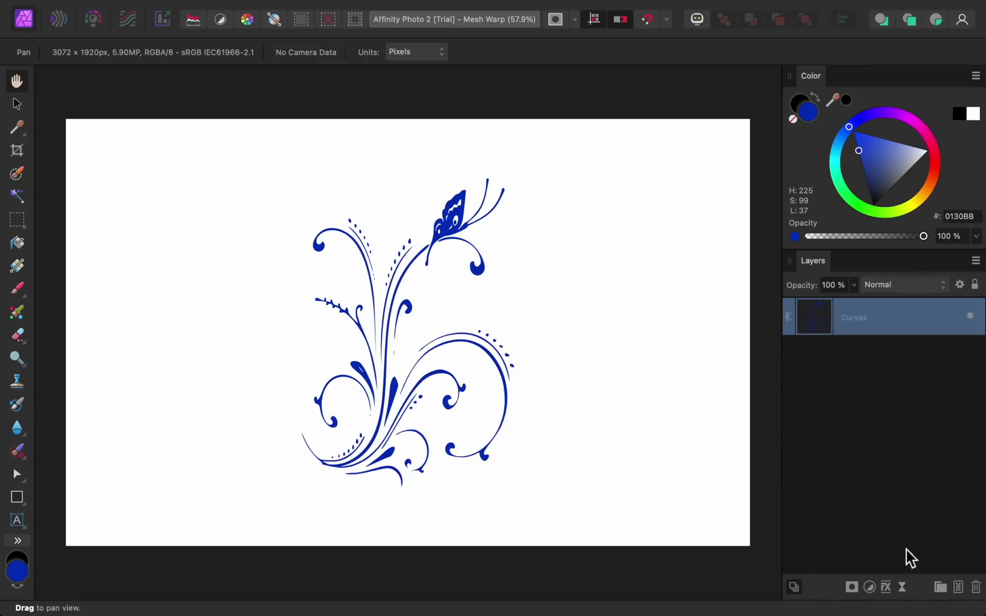
Add a Mesh Warp live filter and warp the flourish's corners and top edge into a curve
click(901, 588)
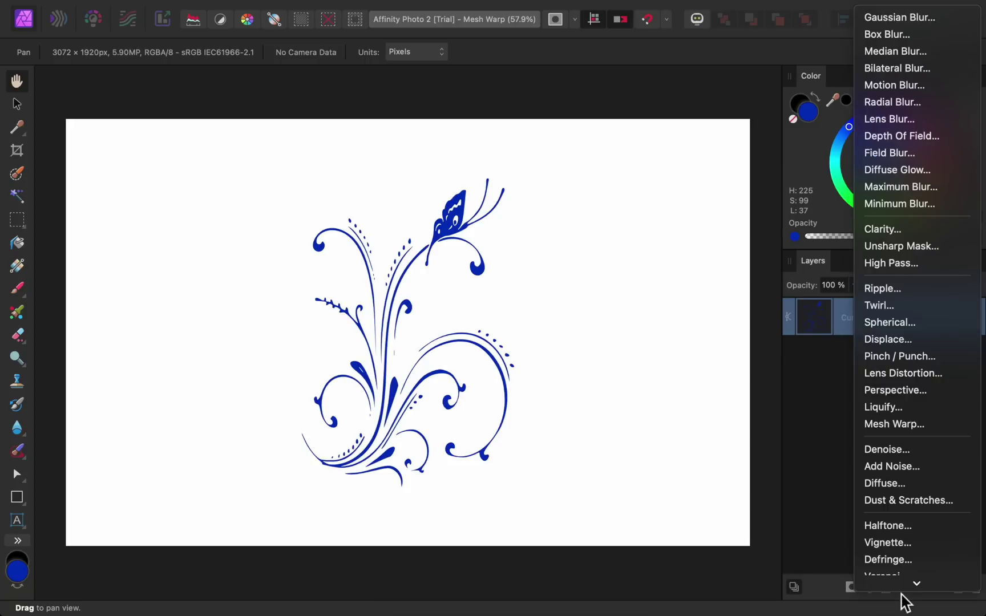
click(927, 429)
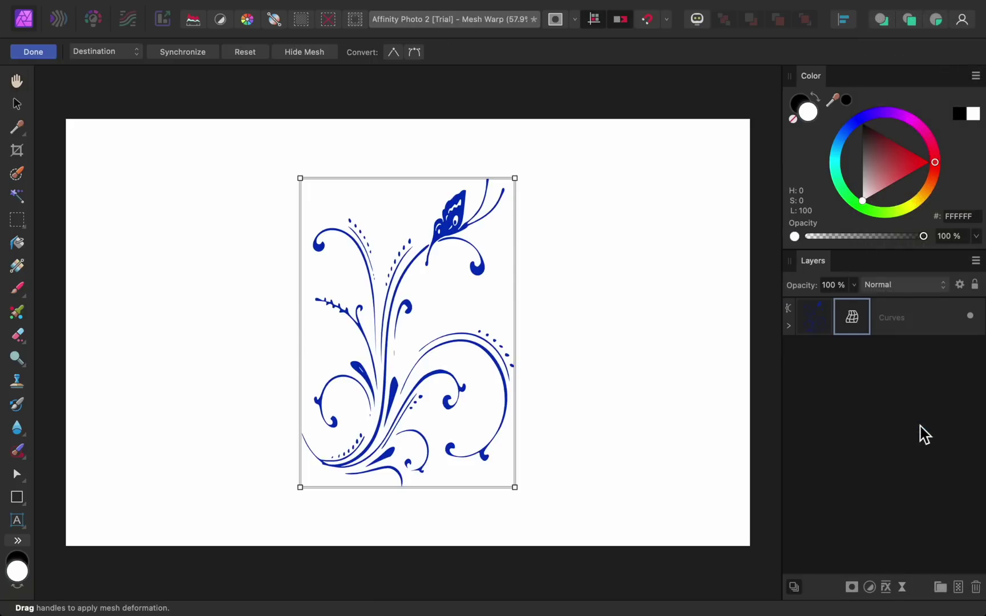
drag(515, 178, 538, 132)
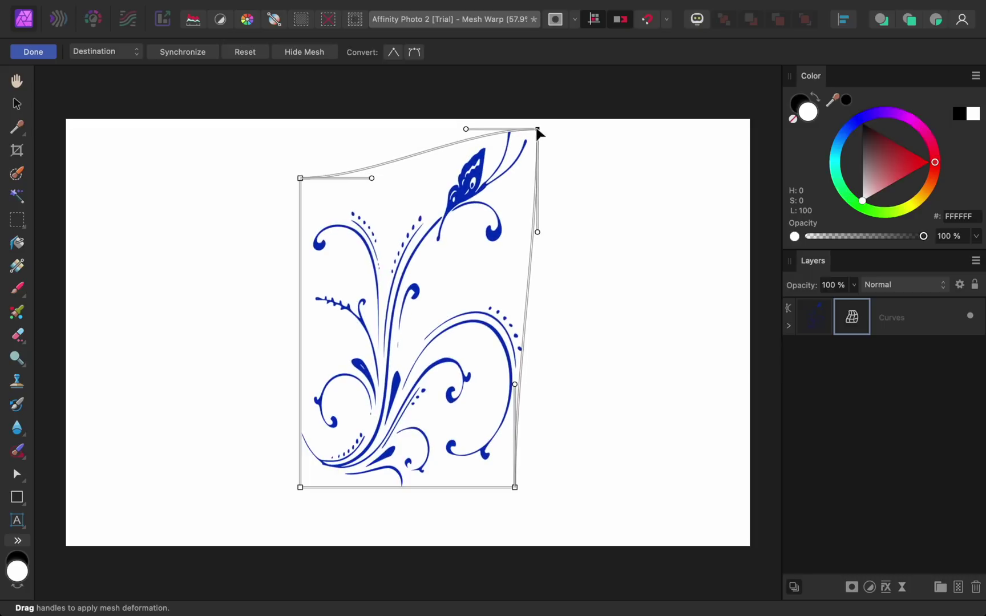
drag(466, 129, 446, 122)
drag(537, 232, 590, 223)
drag(300, 178, 296, 216)
drag(370, 217, 402, 238)
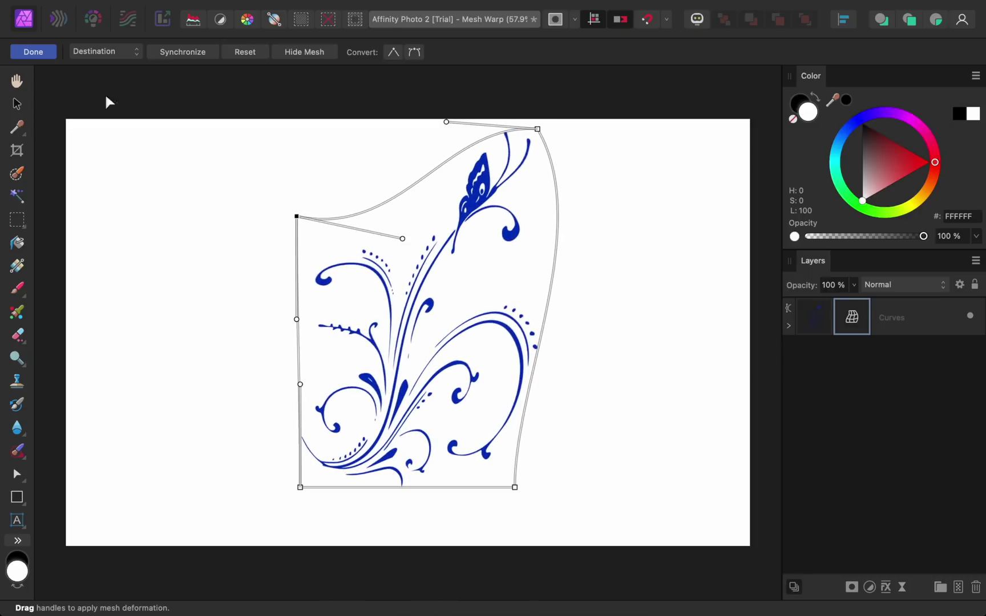
click(49, 53)
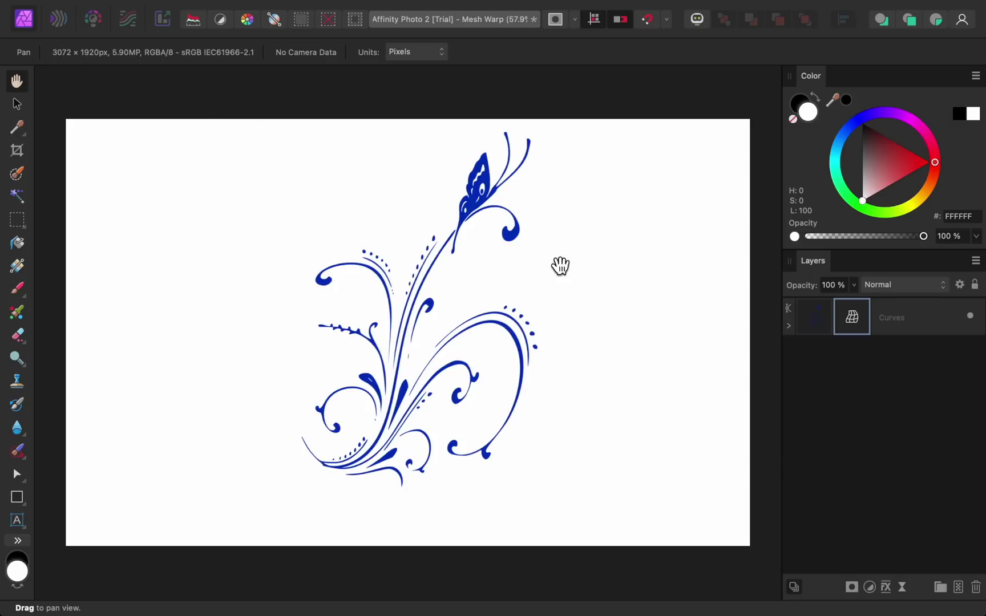
Reopen the Mesh Warp nested under Curves and lower the top-right corner to refine the top edge
click(789, 325)
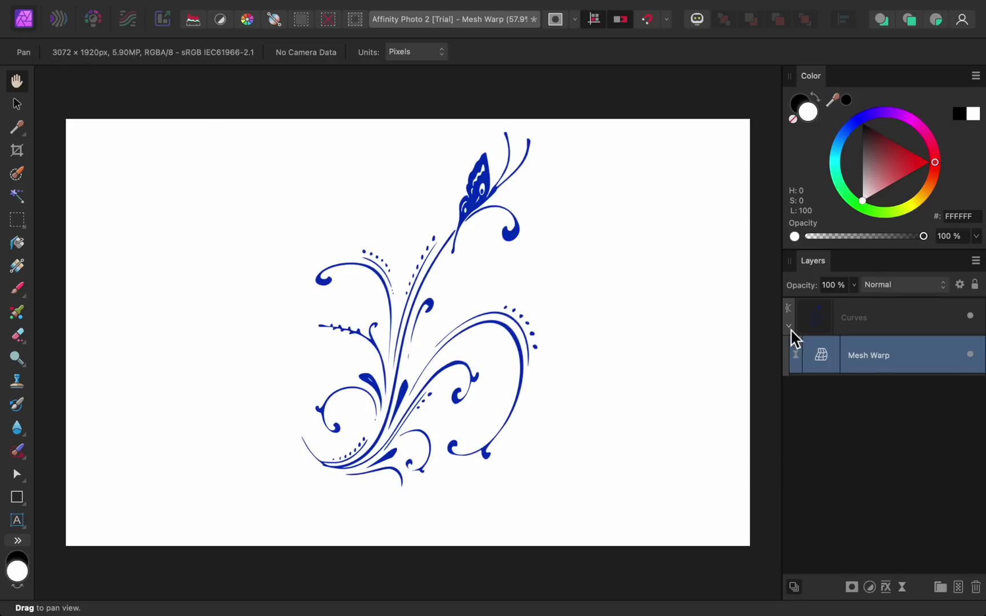
double_click(824, 361)
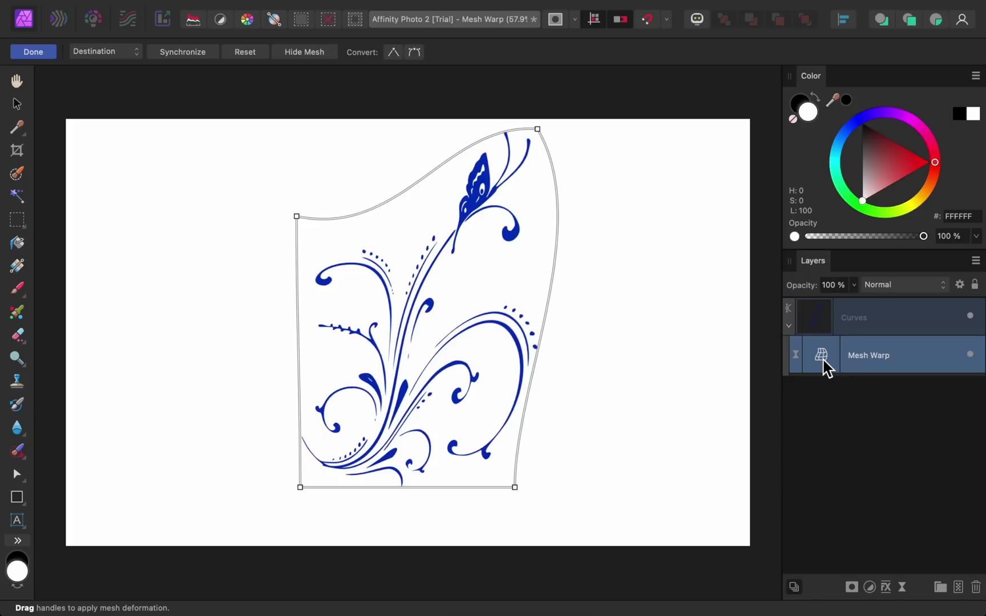
drag(538, 129, 533, 143)
drag(443, 140, 427, 155)
click(48, 52)
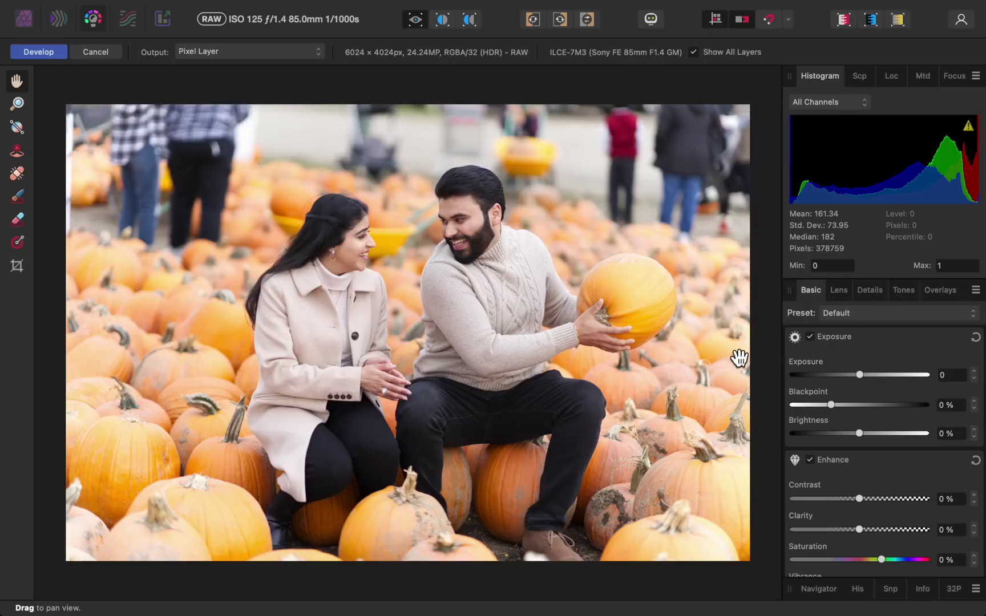
Develop the RAW photo with Blackpoint 5% and Brightness 10% as an embedded RAW layer
drag(832, 406, 885, 433)
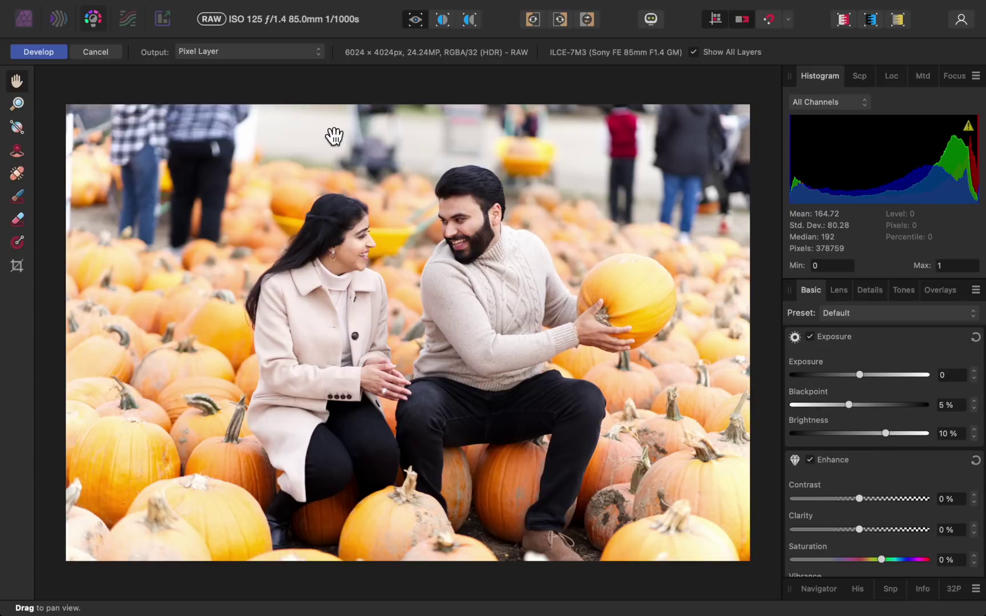
click(289, 52)
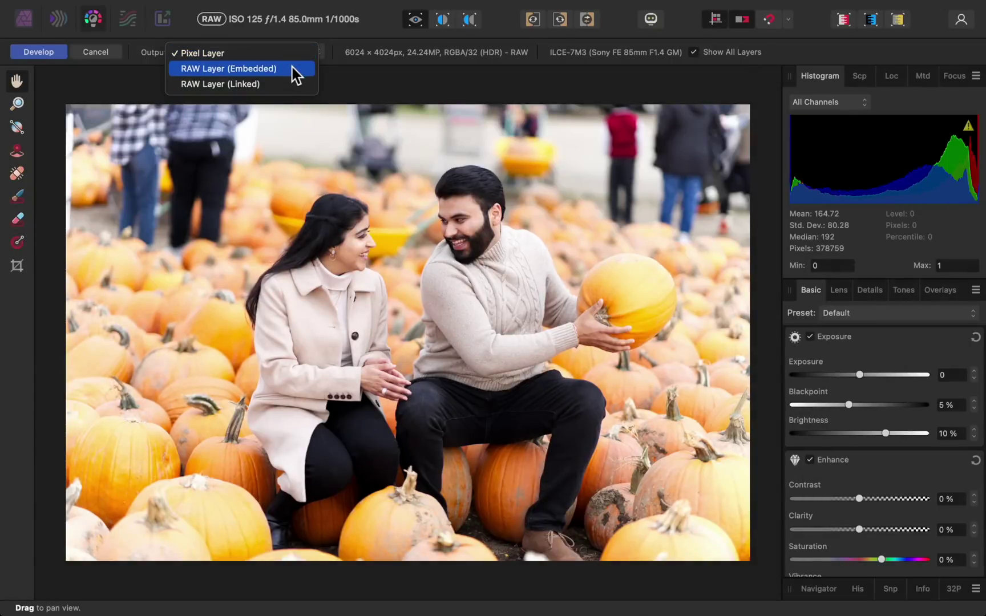
click(292, 67)
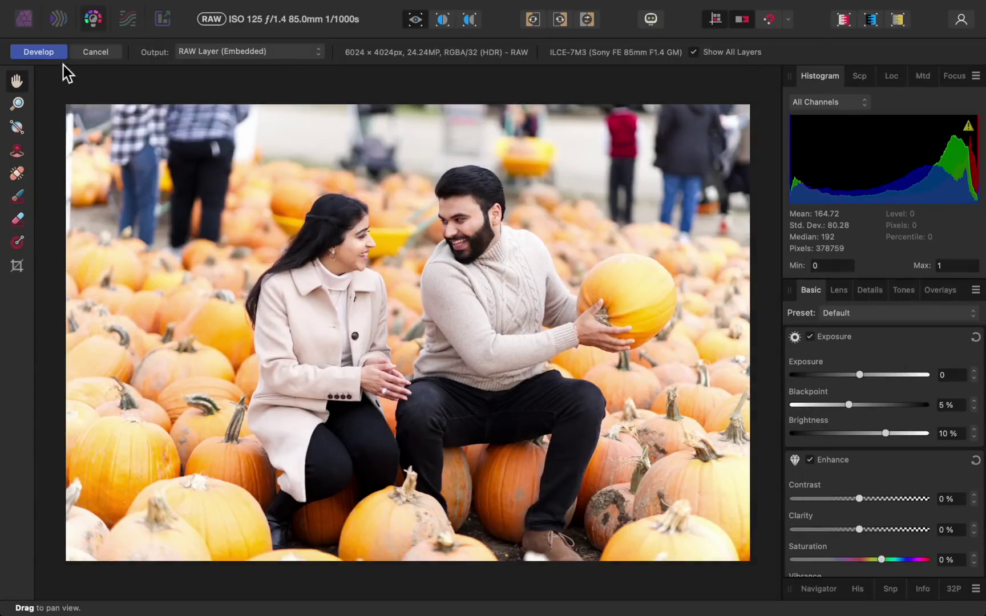
click(39, 52)
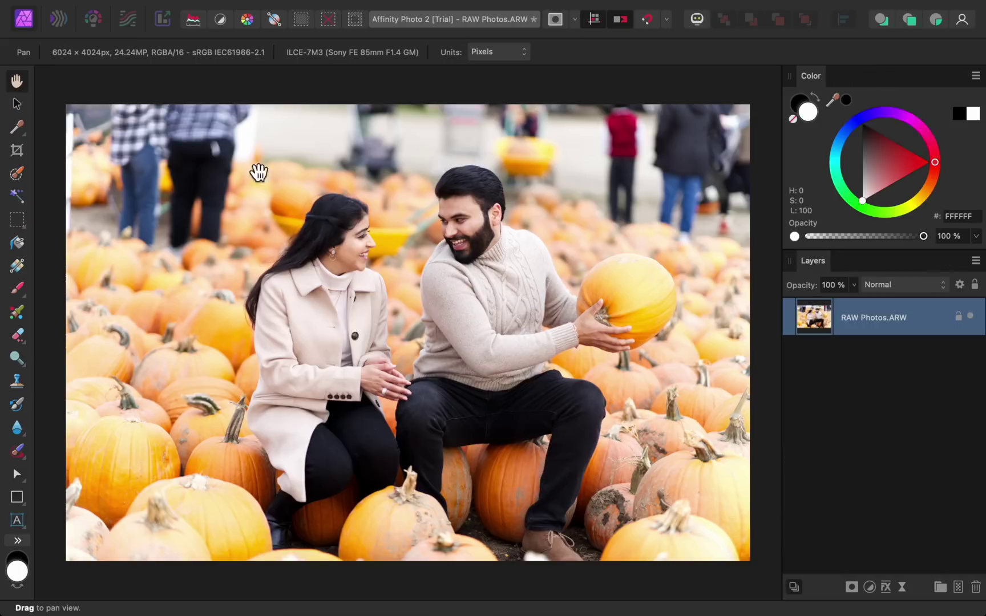
Add a Black & White adjustment with the Red slider lowered to 13%
click(868, 586)
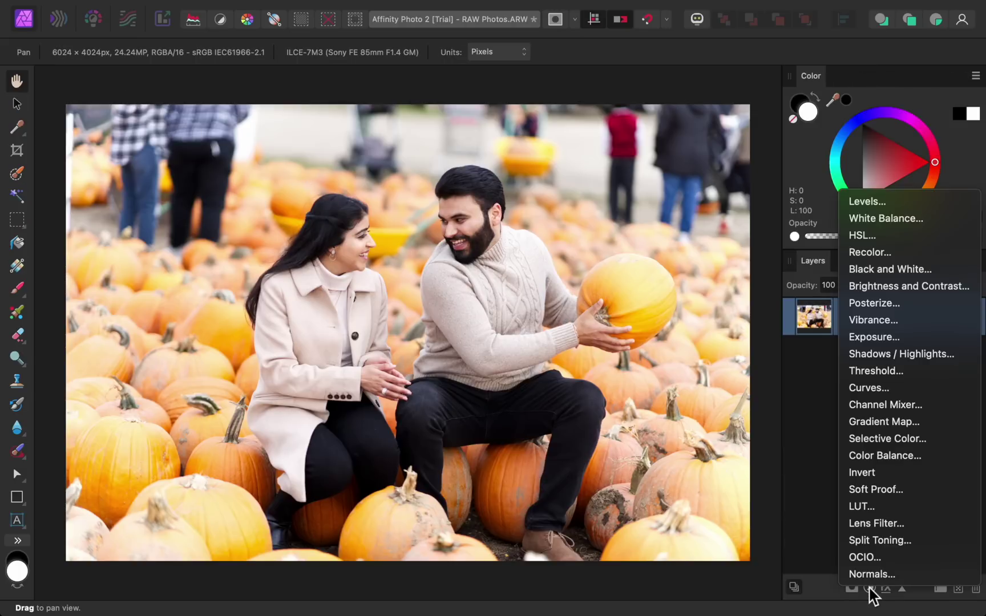
click(939, 275)
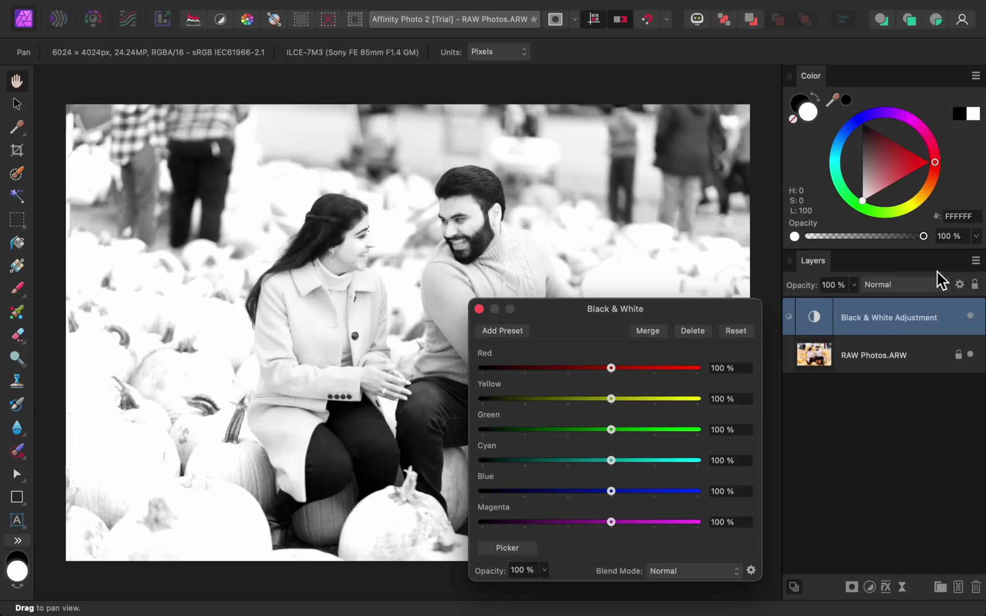
drag(611, 368, 575, 368)
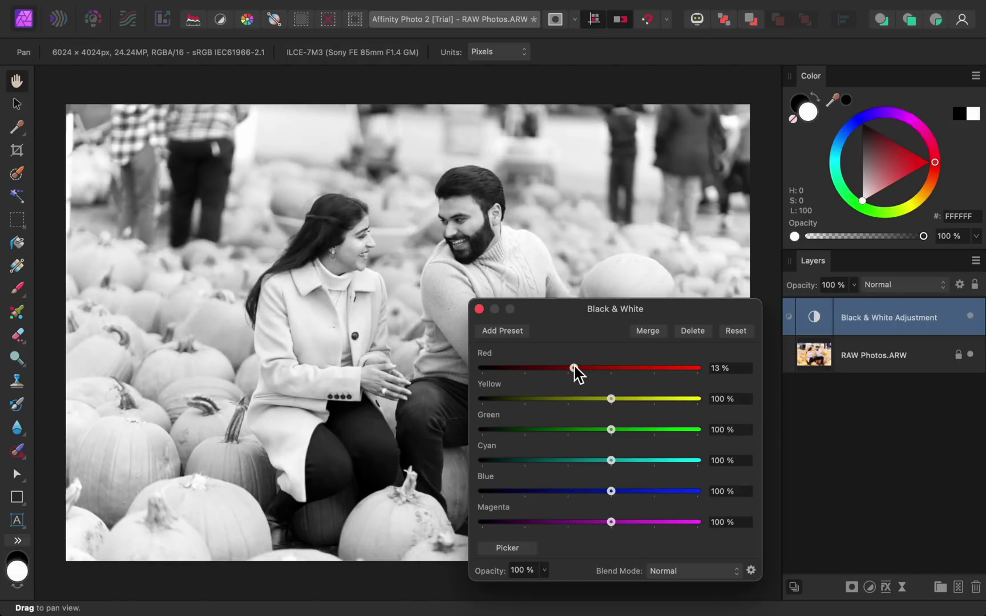
click(479, 309)
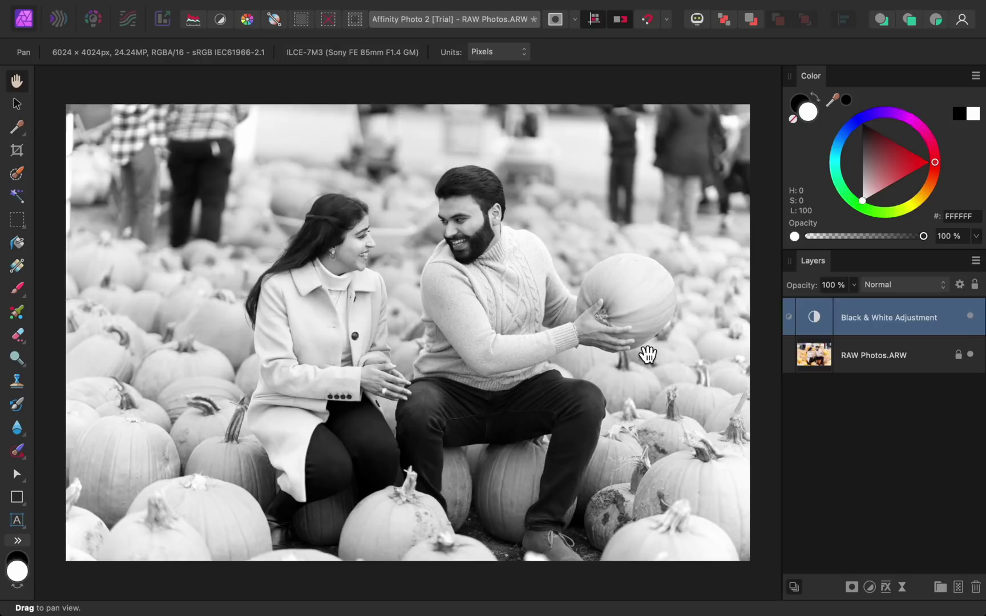
Re-develop the RAW layer with Brightness 18% and Blackpoint 7%, then view it alone
double_click(815, 359)
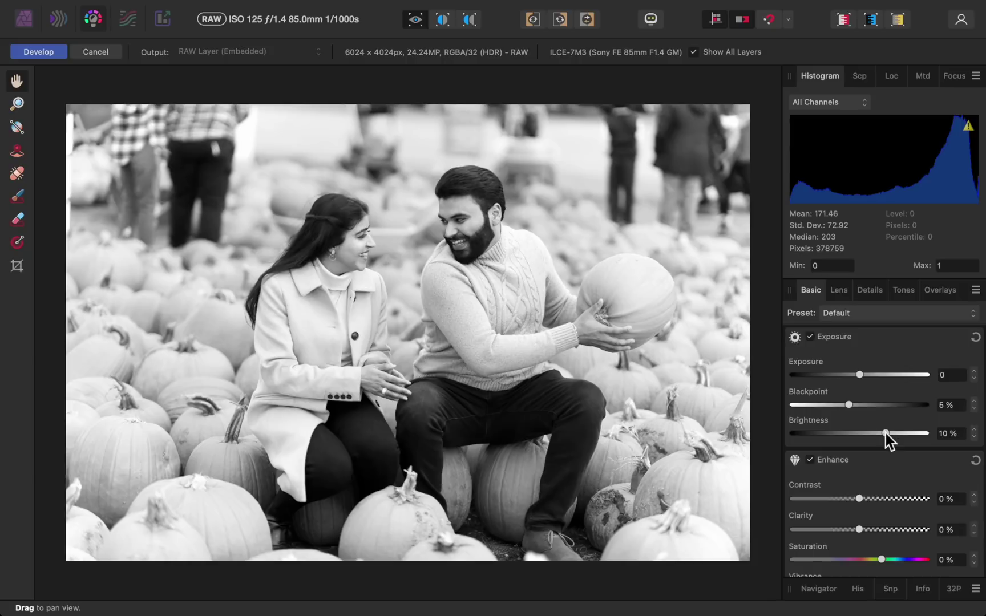
drag(885, 434, 908, 432)
drag(848, 405, 858, 406)
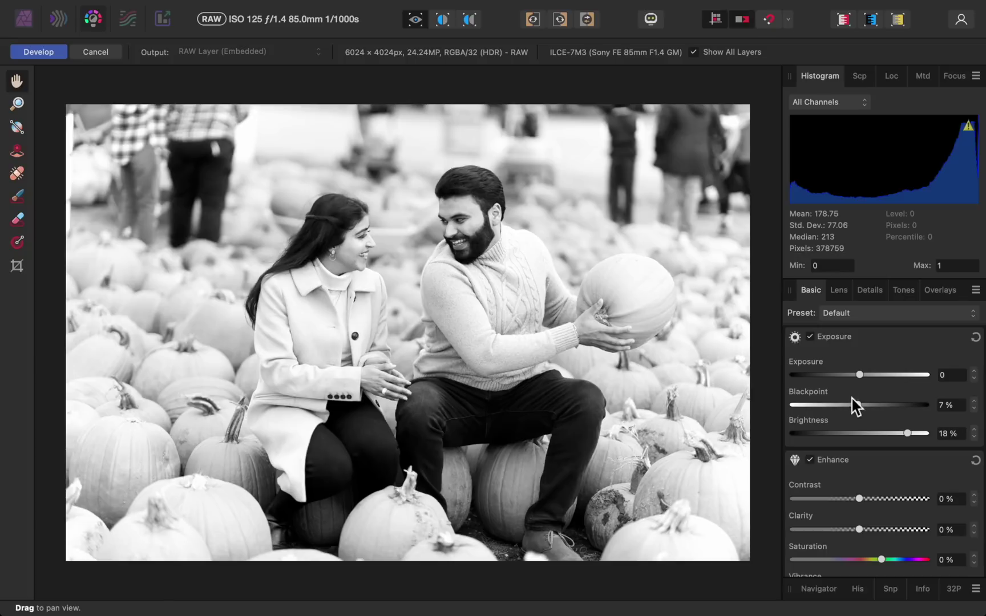
click(695, 54)
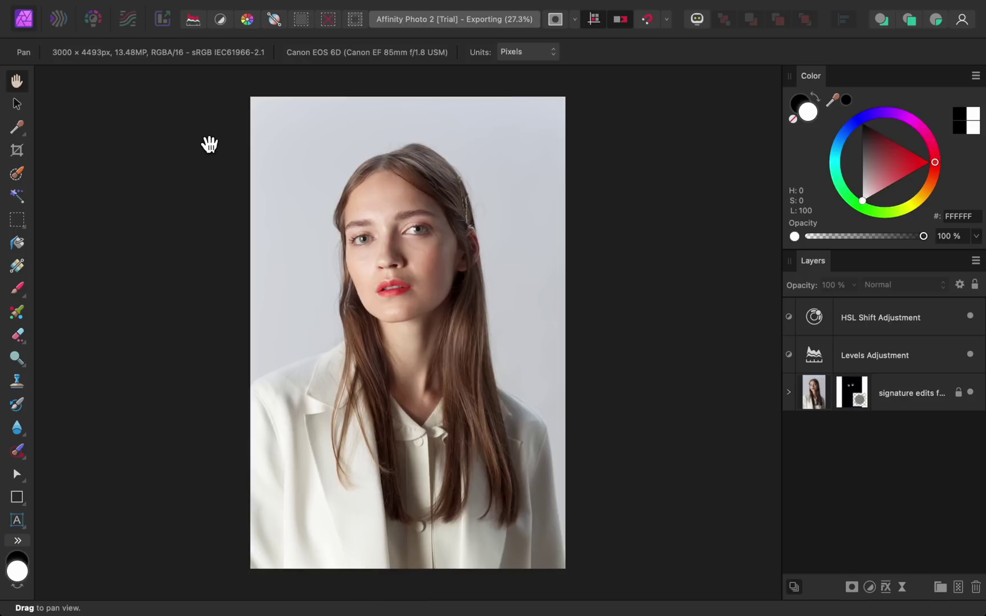
Open the portrait's Export settings, showing JPEG at 3000 × 4493 px, best quality
click(142, 9)
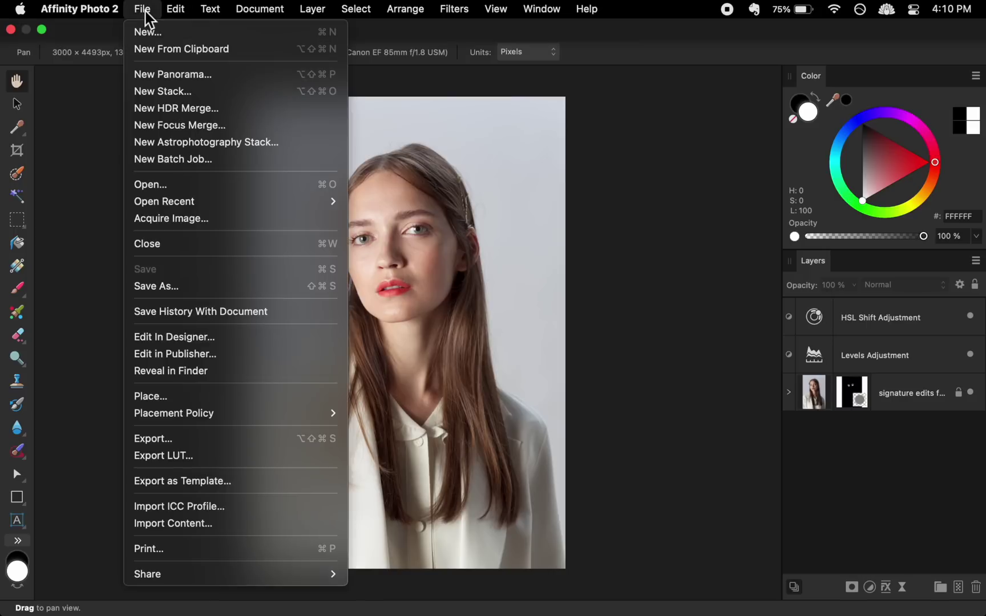
click(219, 439)
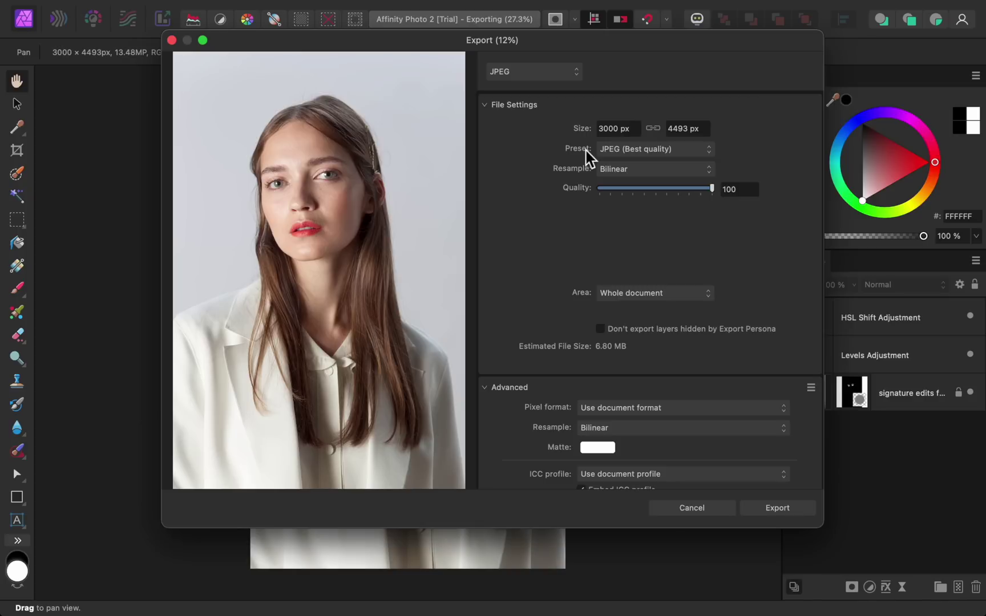
click(628, 129)
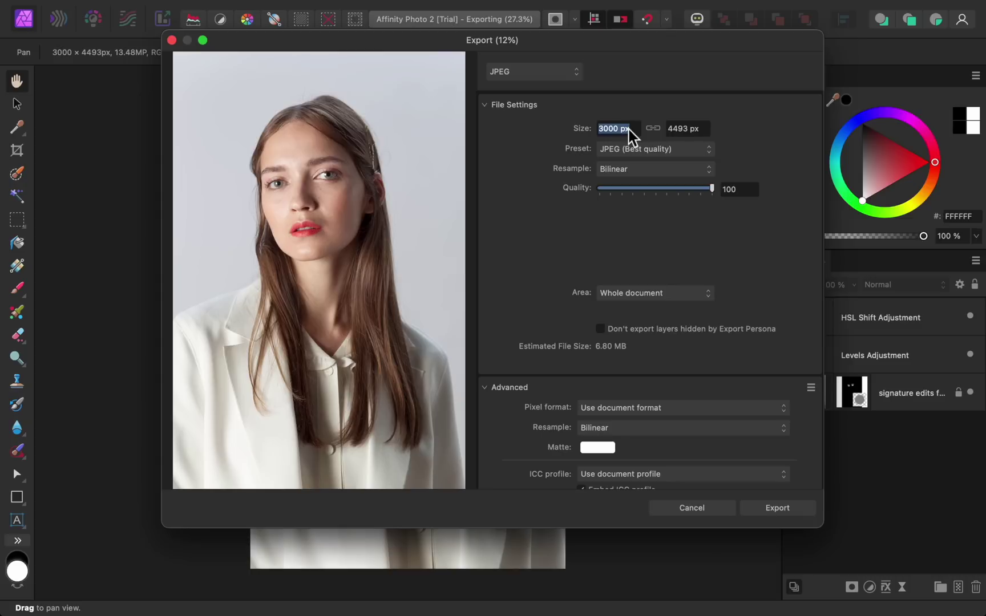
text(50)
key(Return)
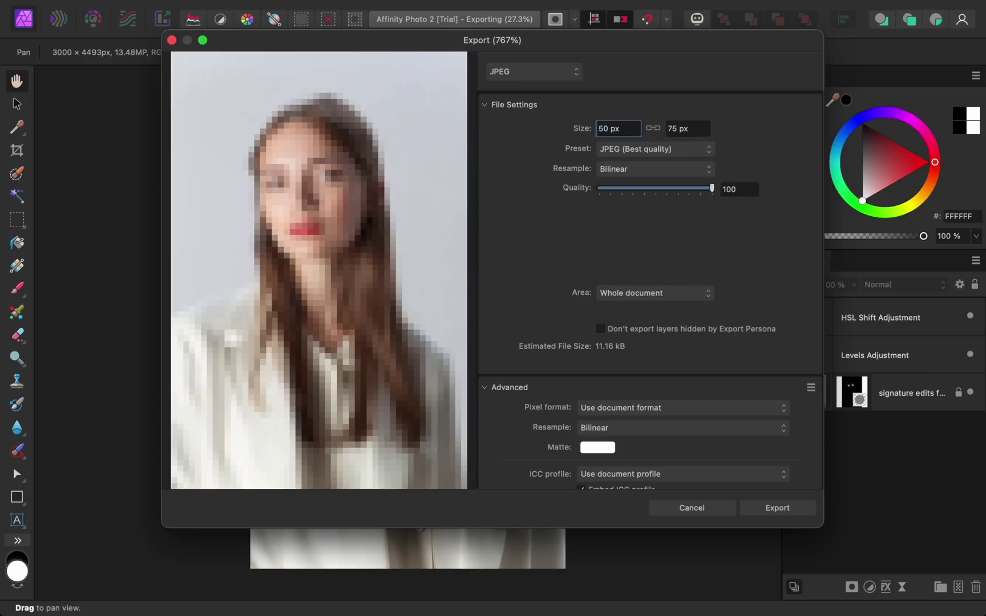
triple_click(625, 126)
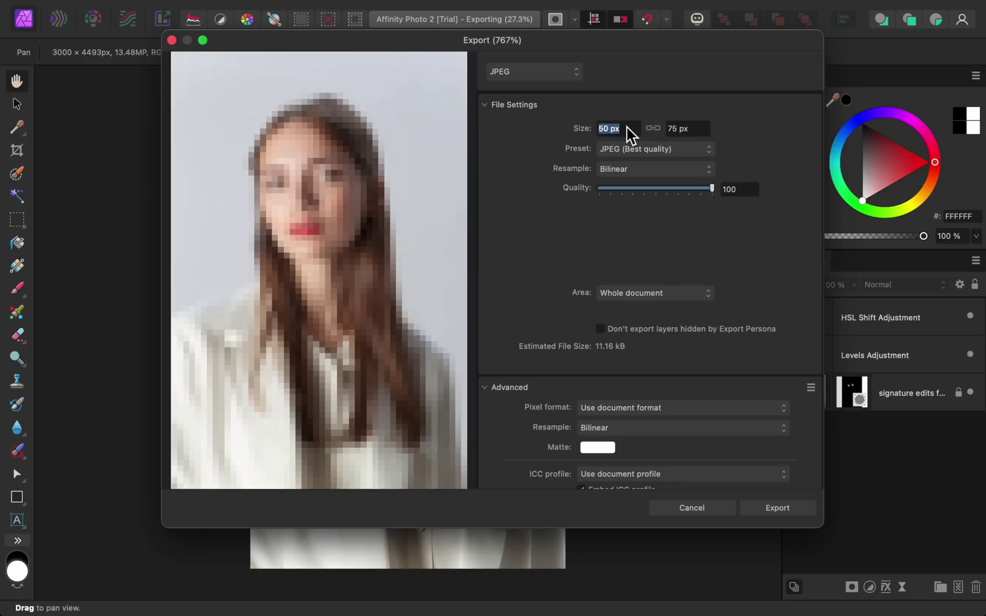
text(3000)
key(Return)
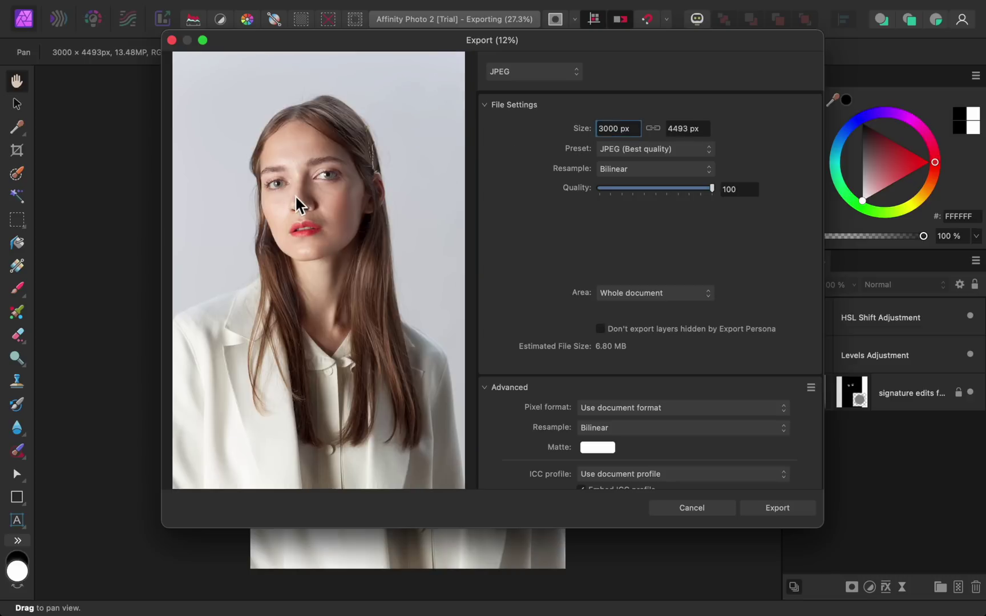
Zoom the export preview and lower the JPEG quality to 90
scroll(296, 202, up, 5)
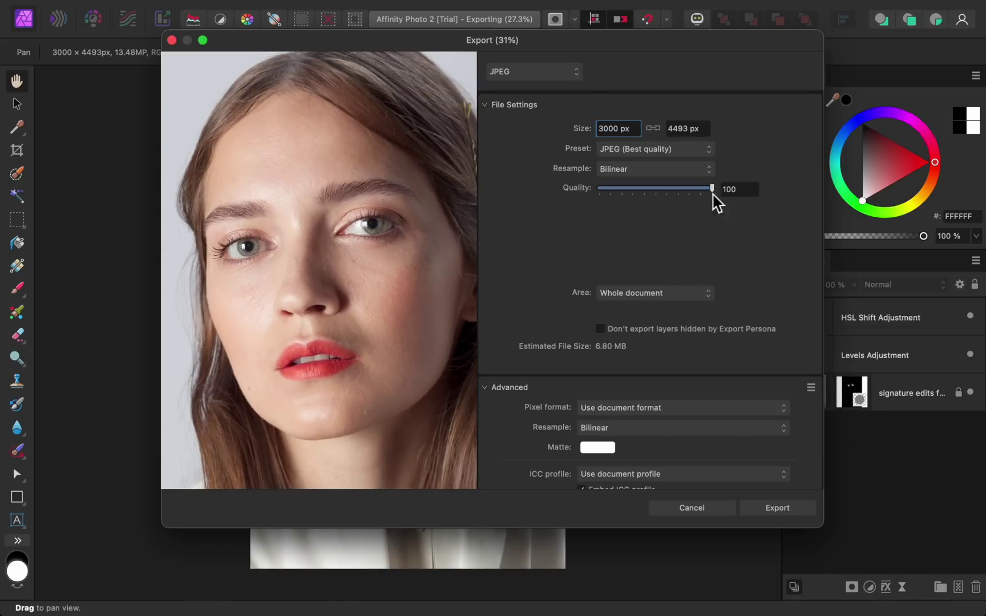
click(741, 191)
text(90)
key(Return)
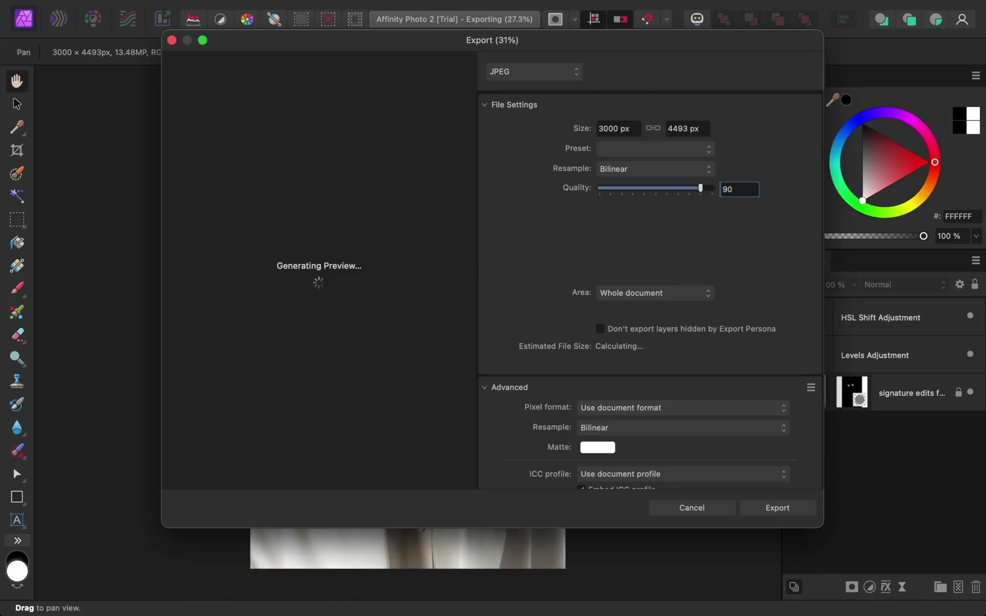